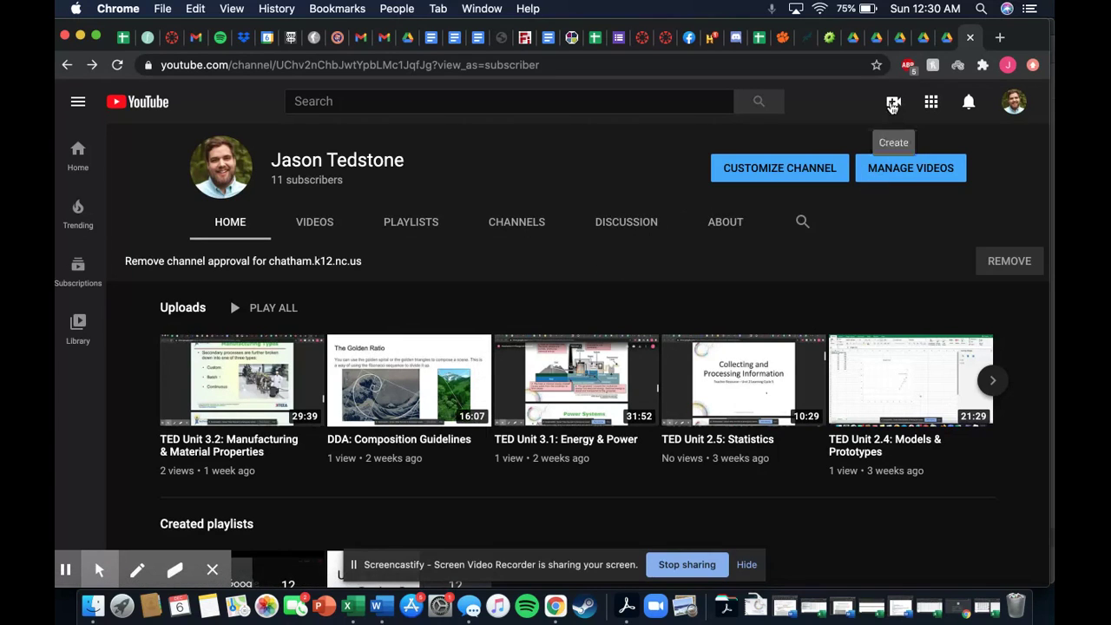
Step: Open the Channel content page in Studio after briefly showing and dismissing the Create menu
{"action": "left_click", "coordinate": [899, 110]}
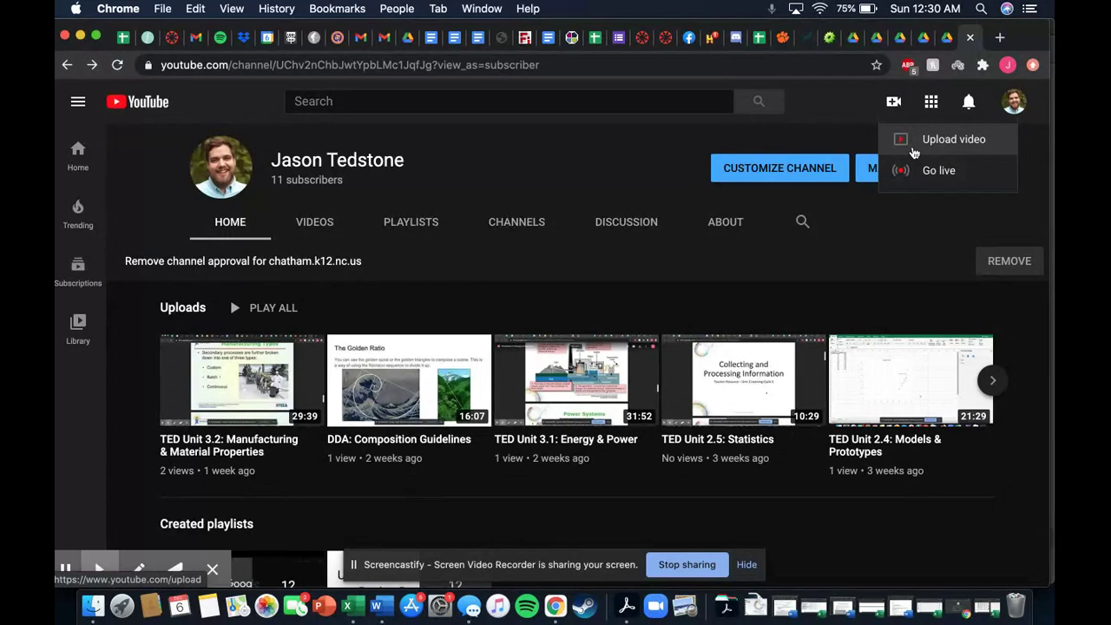
{"action": "left_click", "coordinate": [634, 166]}
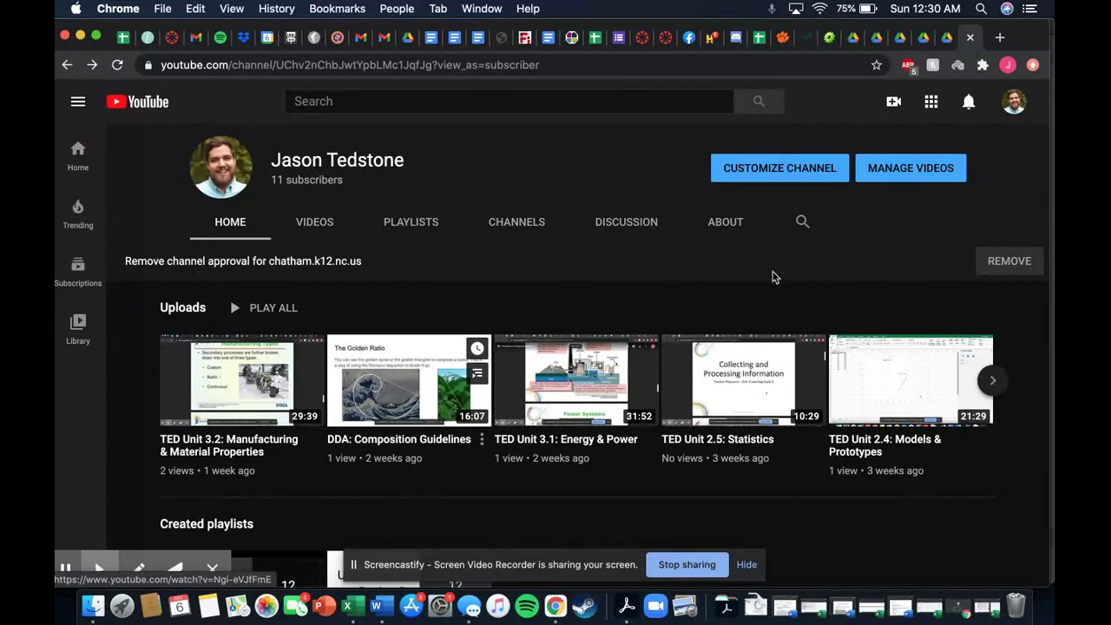
{"action": "left_click", "coordinate": [908, 171]}
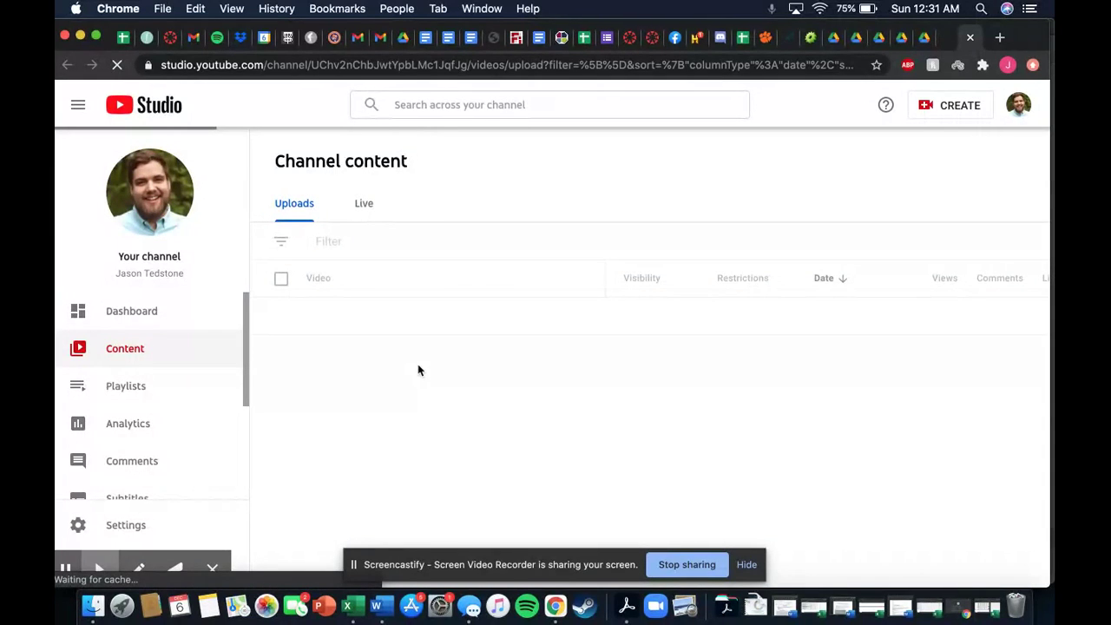
Step: Bring up the Options menu for the DDA: Composition Guidelines video
{"action": "scroll", "coordinate": [414, 393], "scroll_direction": "down", "scroll_amount": 2}
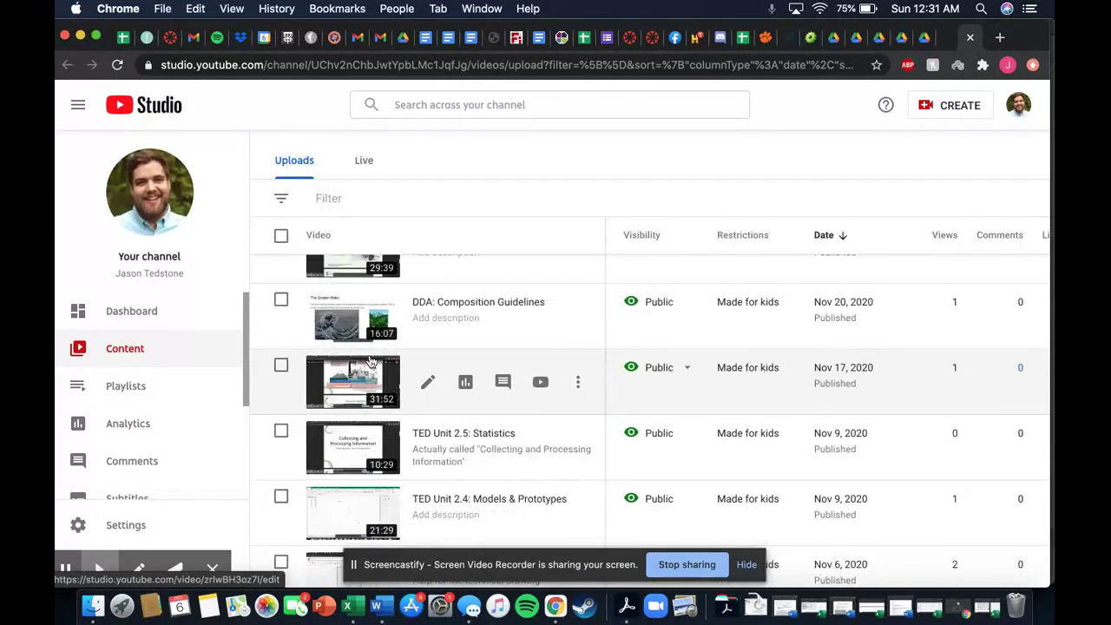
{"action": "scroll", "coordinate": [360, 375], "scroll_direction": "up", "scroll_amount": 2}
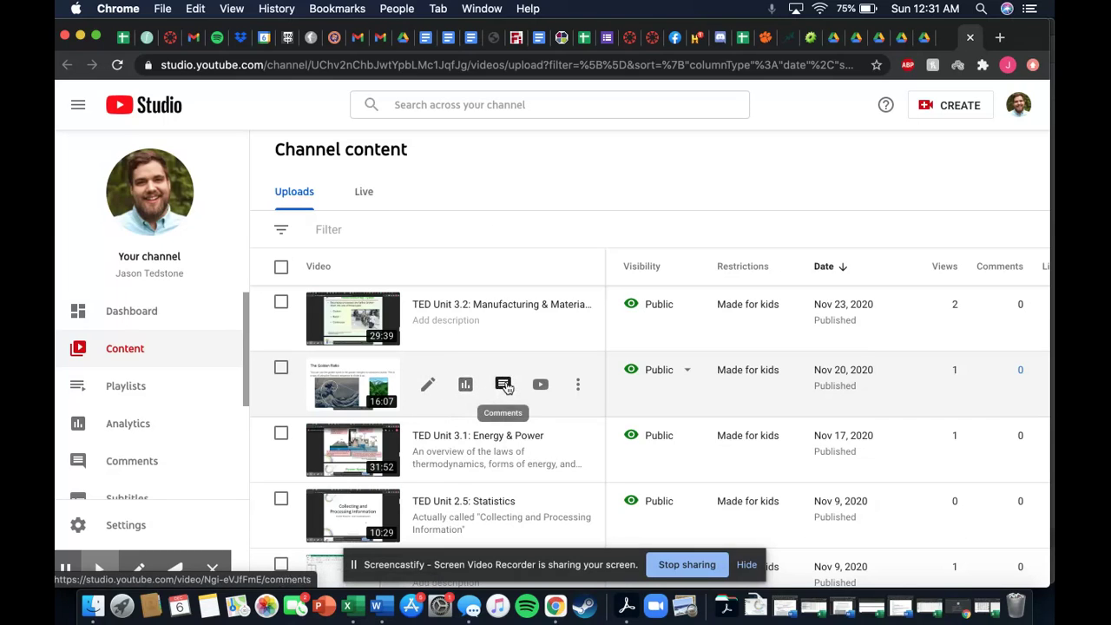
{"action": "left_click", "coordinate": [578, 387]}
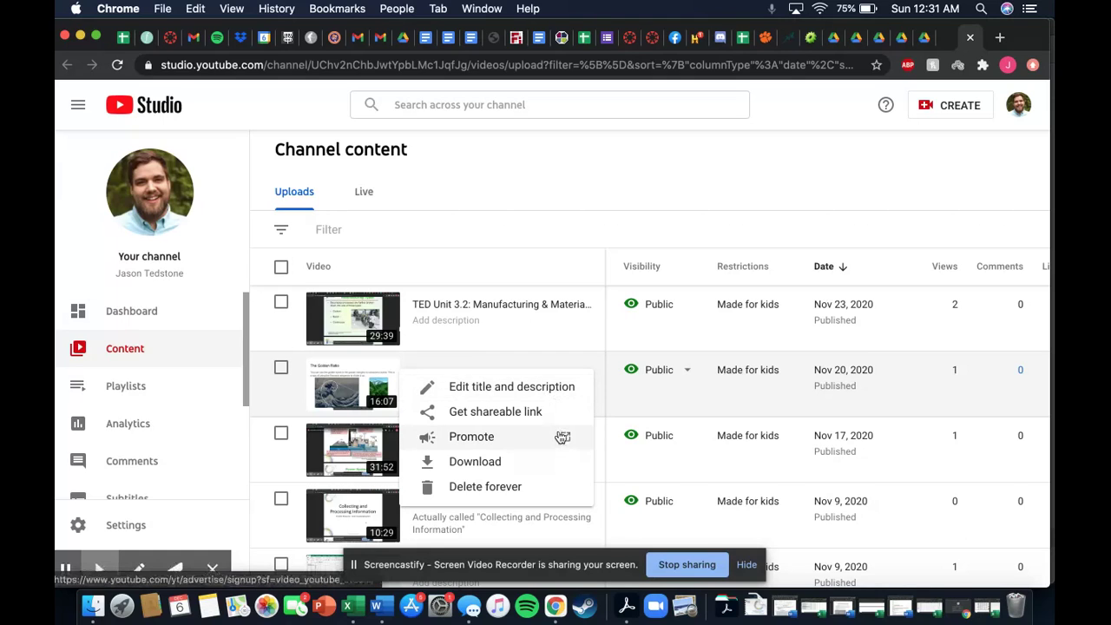
{"action": "left_click", "coordinate": [550, 388]}
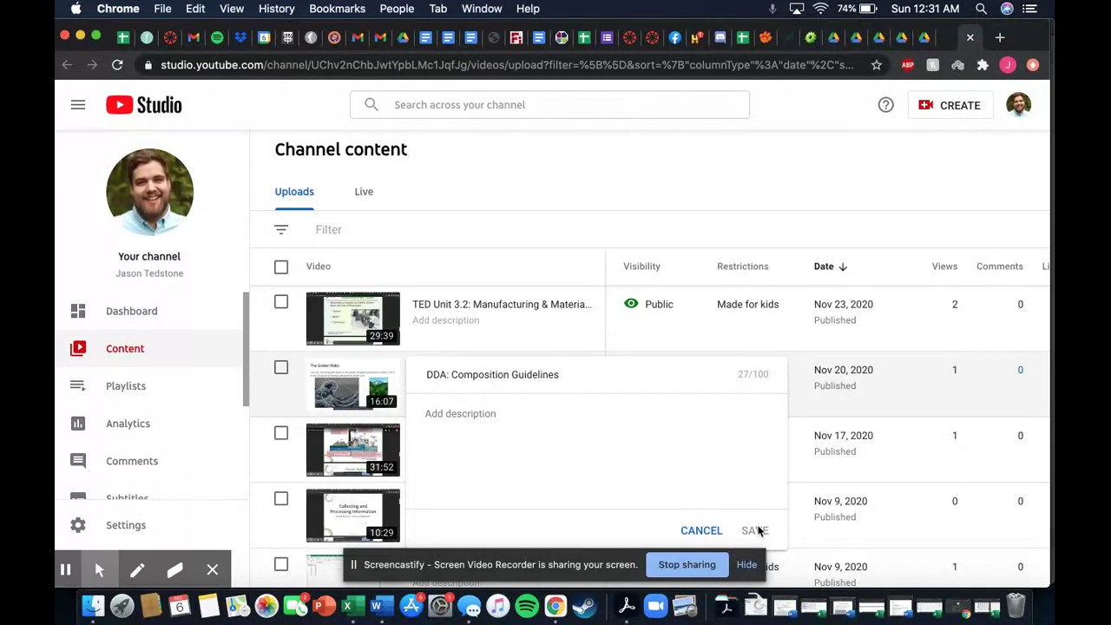
{"action": "left_click", "coordinate": [701, 530]}
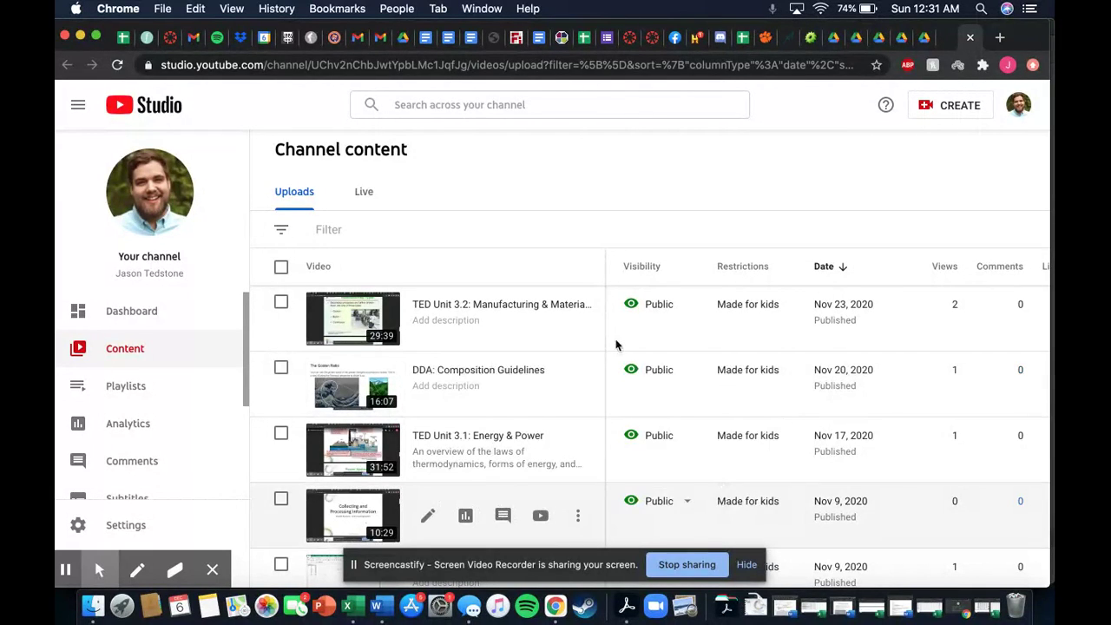
{"action": "scroll", "coordinate": [703, 409], "scroll_direction": "right", "scroll_amount": 2}
{"action": "scroll", "coordinate": [704, 409], "scroll_direction": "left", "scroll_amount": 2}
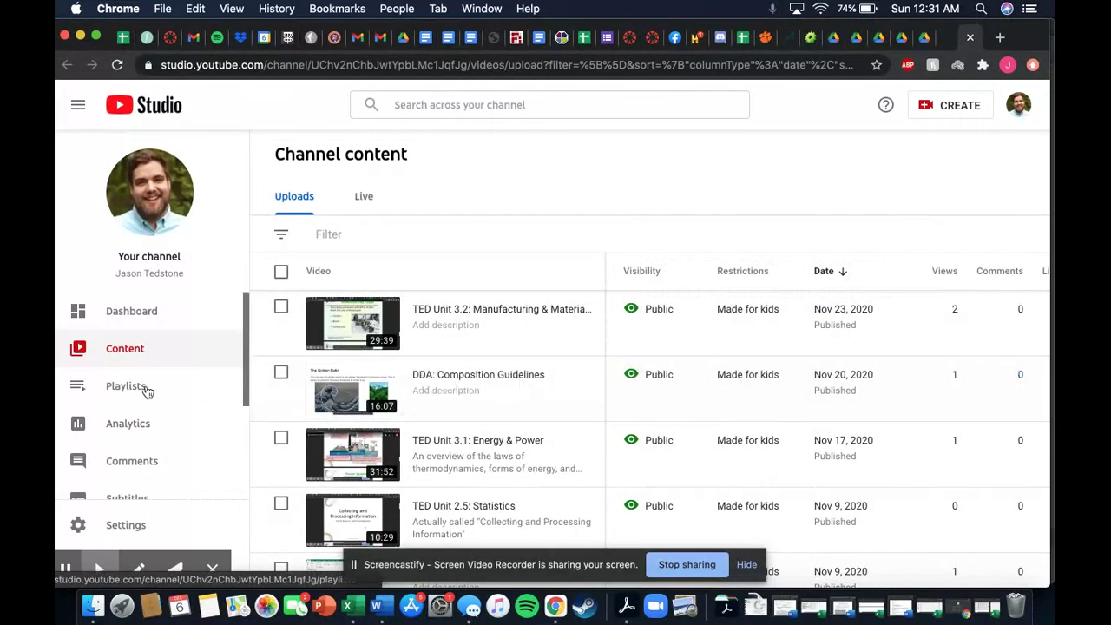
{"action": "scroll", "coordinate": [148, 392], "scroll_direction": "down", "scroll_amount": 1}
{"action": "scroll", "coordinate": [147, 392], "scroll_direction": "down", "scroll_amount": 2}
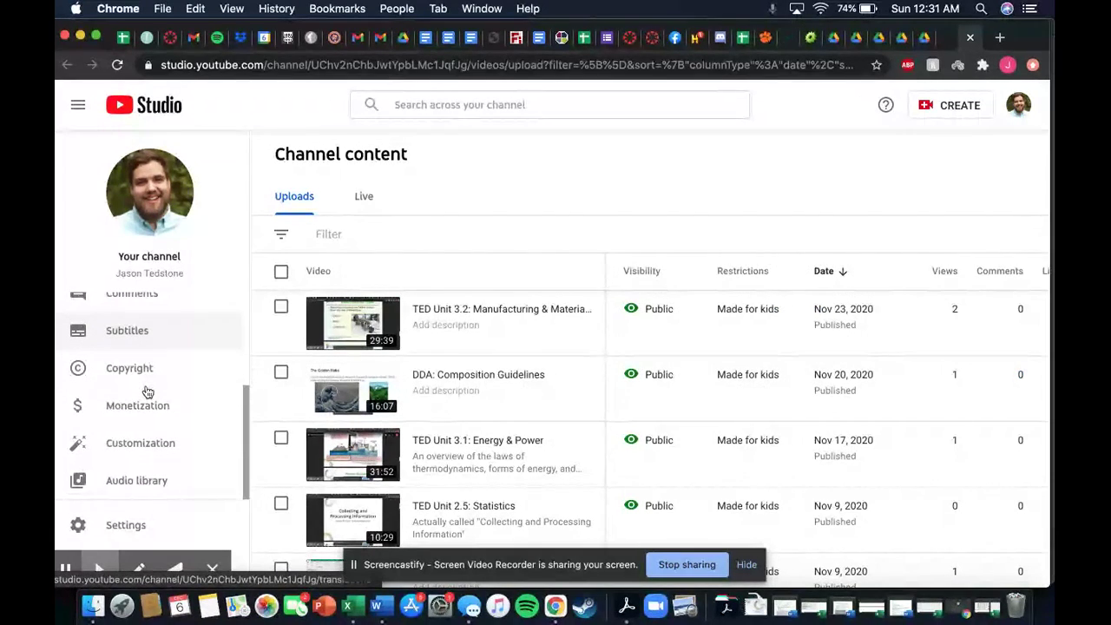
{"action": "scroll", "coordinate": [148, 393], "scroll_direction": "up", "scroll_amount": 1}
{"action": "scroll", "coordinate": [146, 388], "scroll_direction": "up", "scroll_amount": 4}
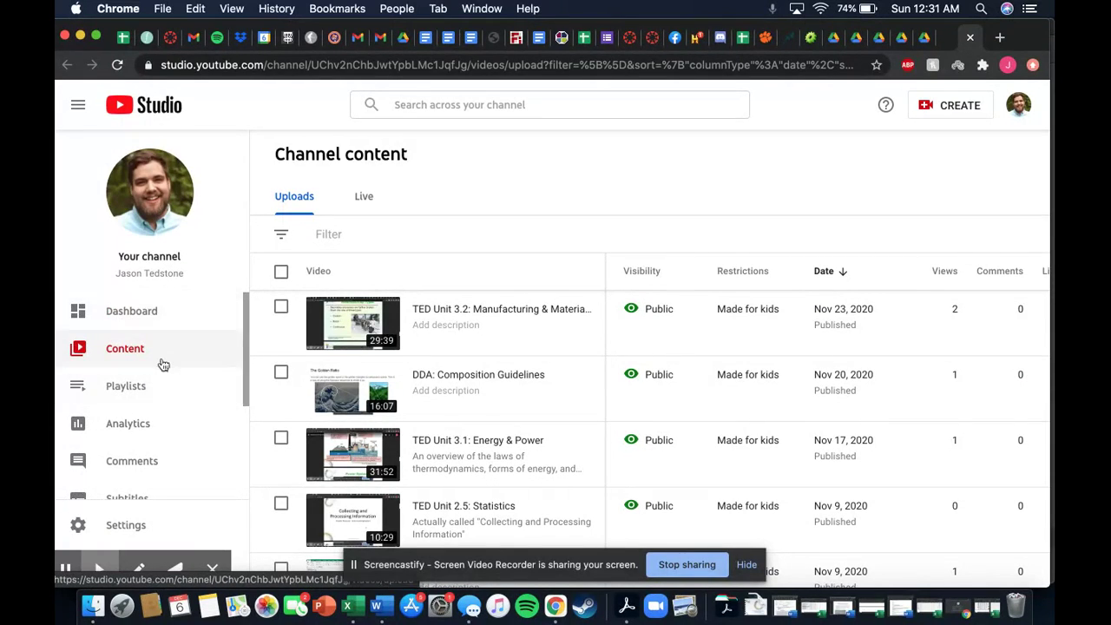
{"action": "scroll", "coordinate": [168, 399], "scroll_direction": "down", "scroll_amount": 3}
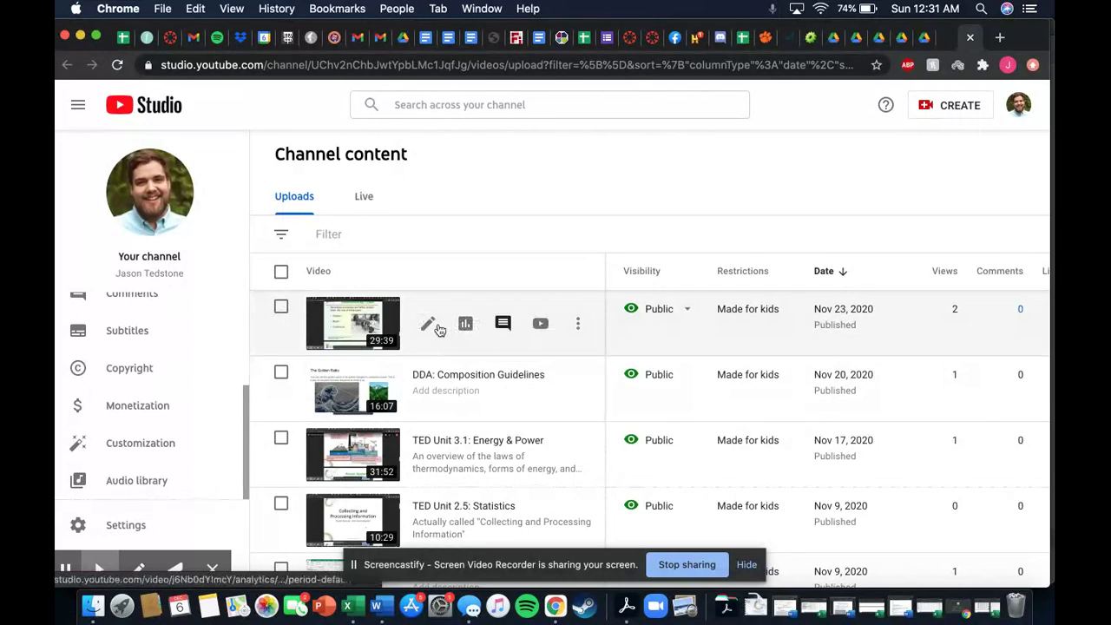
Step: Open the Video details page for TED Unit 3.2: Manufacturing & Material Properties
{"action": "left_click", "coordinate": [428, 324]}
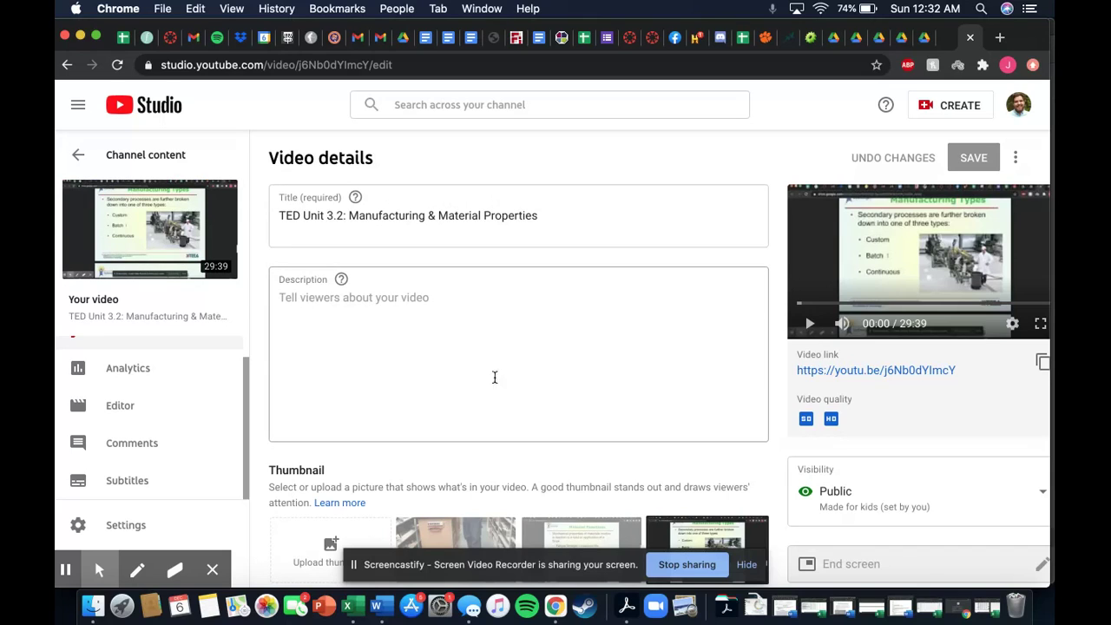
{"action": "scroll", "coordinate": [570, 348], "scroll_direction": "down", "scroll_amount": 3}
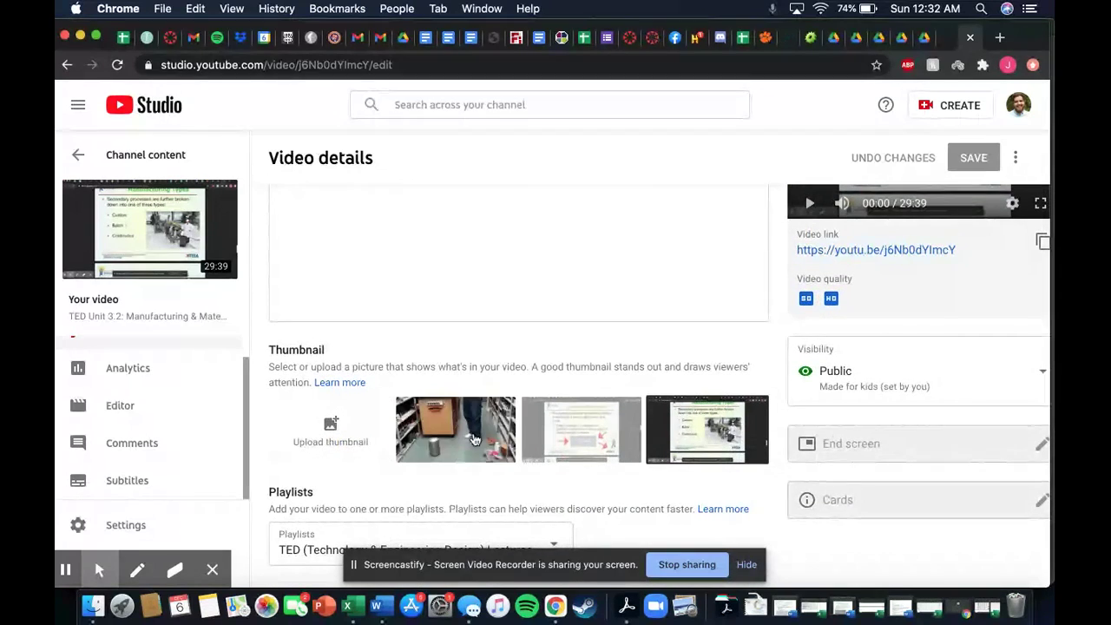
{"action": "scroll", "coordinate": [513, 452], "scroll_direction": "up", "scroll_amount": 1}
{"action": "scroll", "coordinate": [513, 452], "scroll_direction": "up", "scroll_amount": 1}
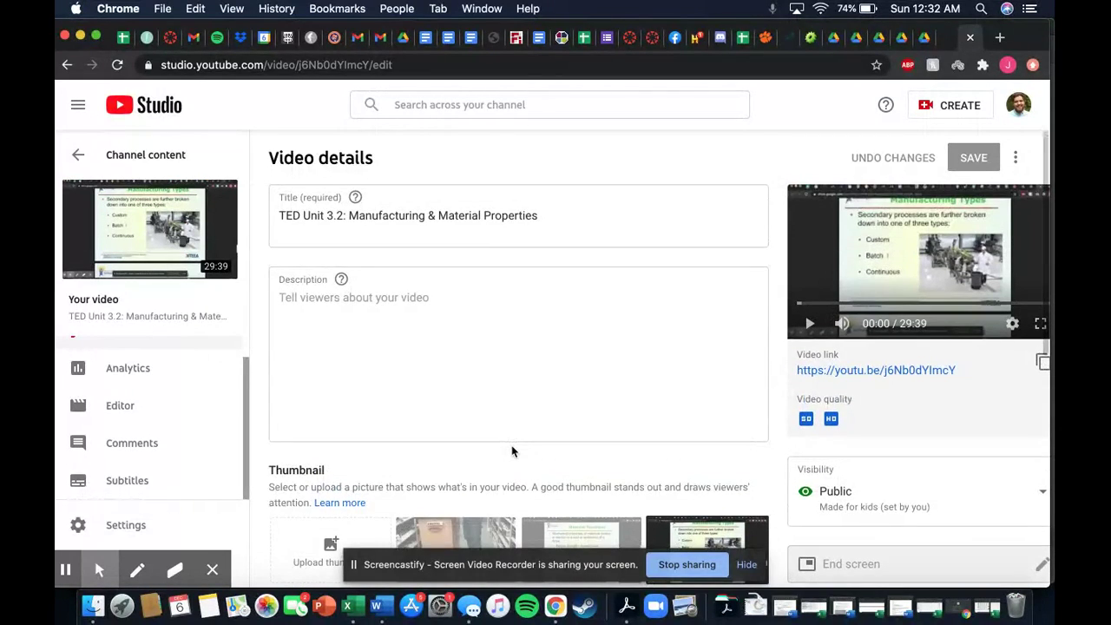
{"action": "scroll", "coordinate": [490, 455], "scroll_direction": "down", "scroll_amount": 2}
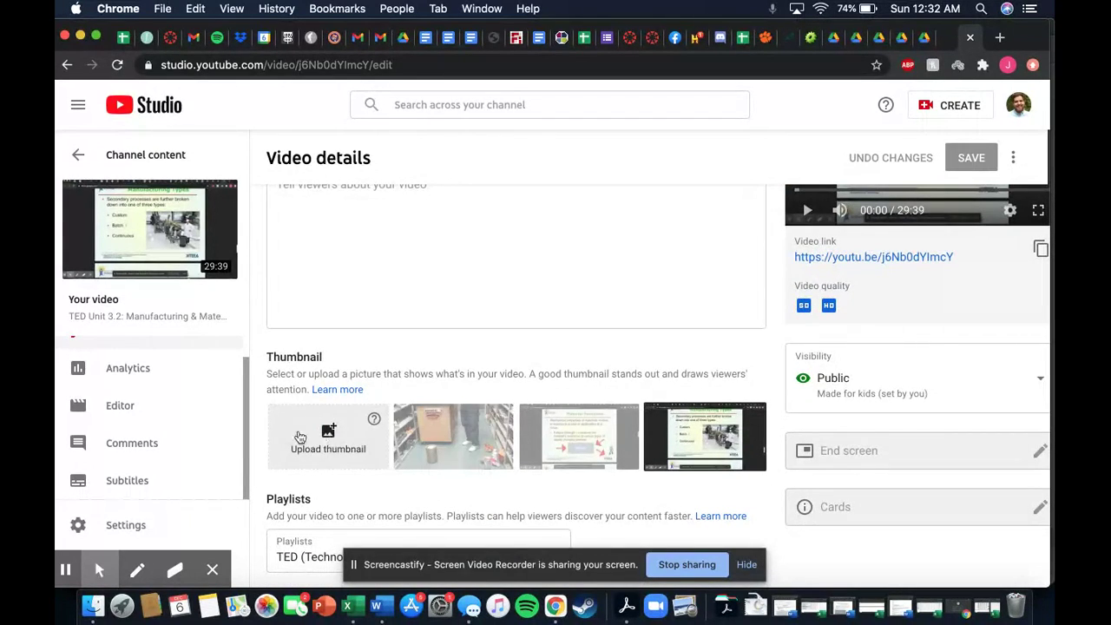
Step: Try the store-aisle frame as thumbnail, then restore the original slide thumbnail
{"action": "left_click", "coordinate": [439, 427]}
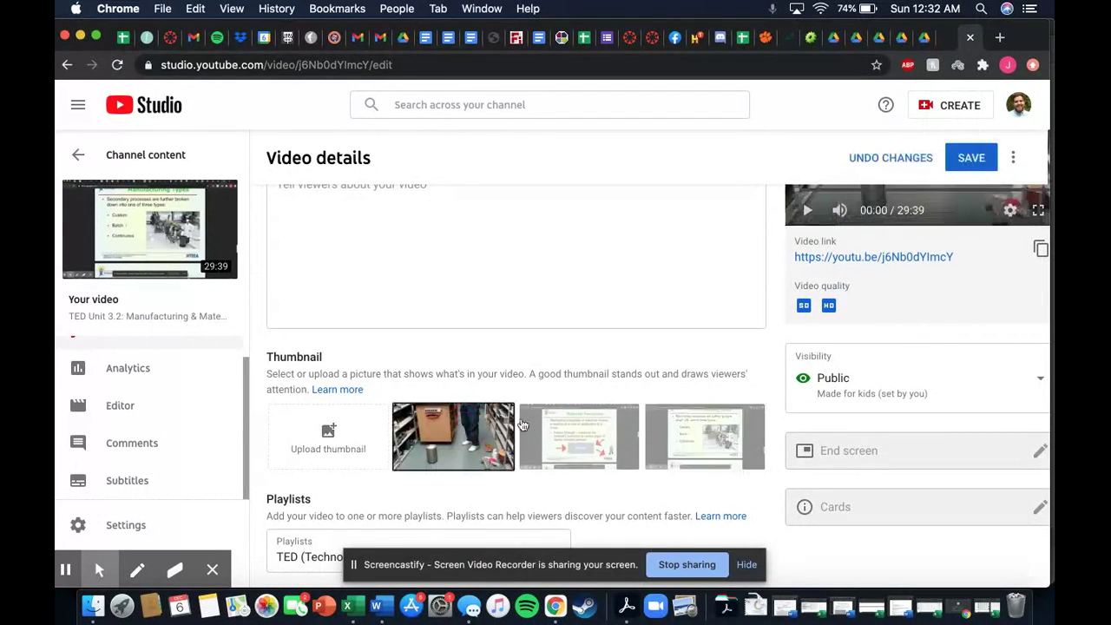
{"action": "scroll", "coordinate": [573, 325], "scroll_direction": "up", "scroll_amount": 2}
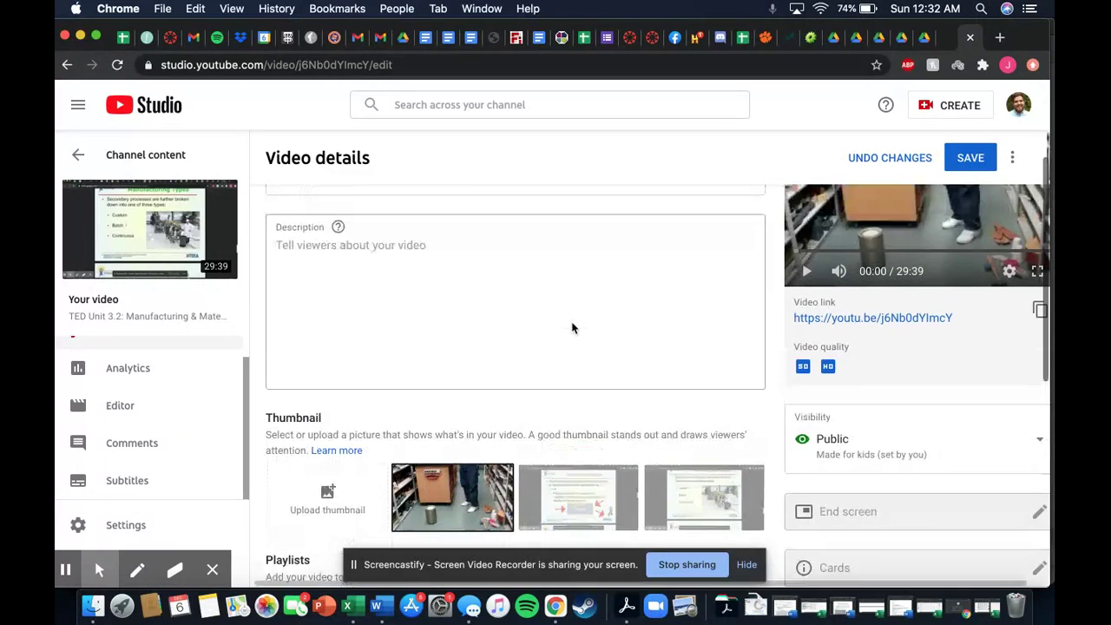
{"action": "scroll", "coordinate": [572, 328], "scroll_direction": "up", "scroll_amount": 1}
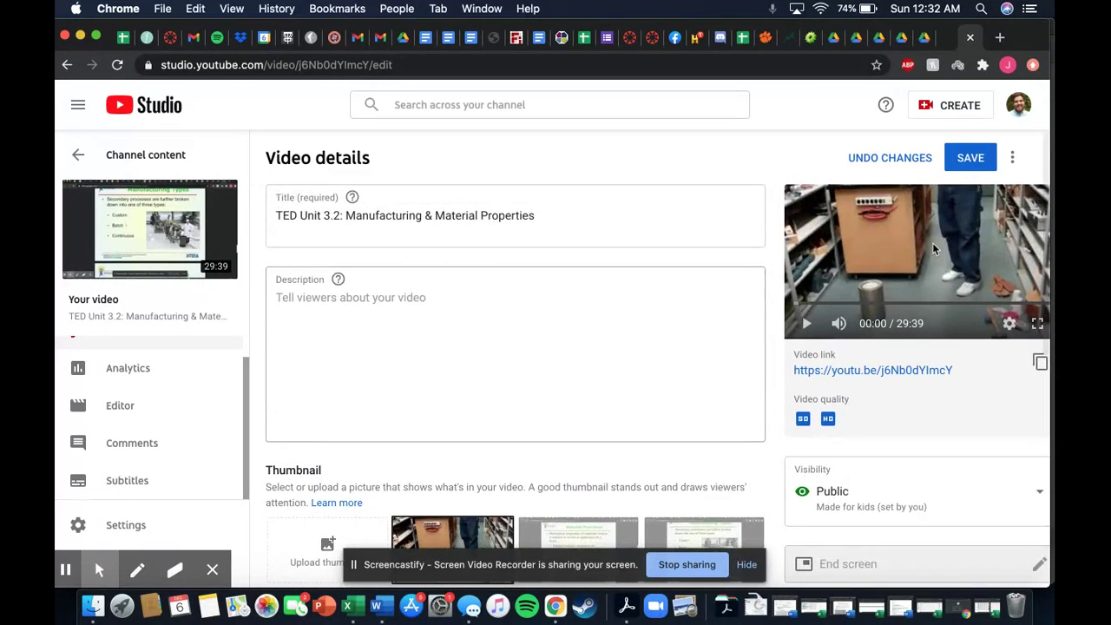
{"action": "left_click", "coordinate": [707, 545]}
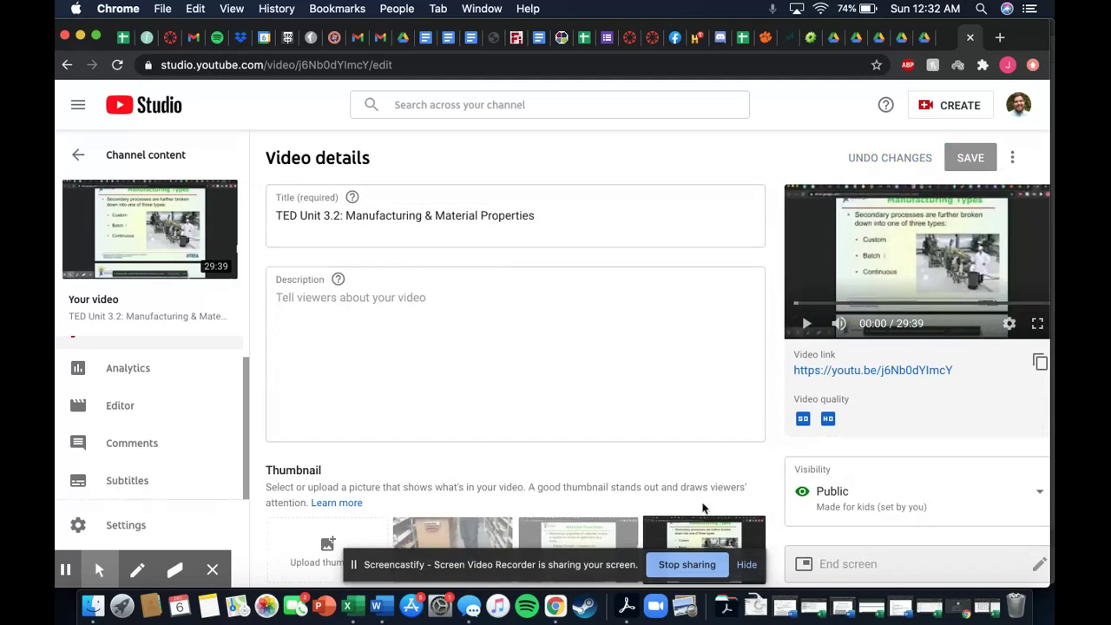
{"action": "scroll", "coordinate": [652, 363], "scroll_direction": "down", "scroll_amount": 3}
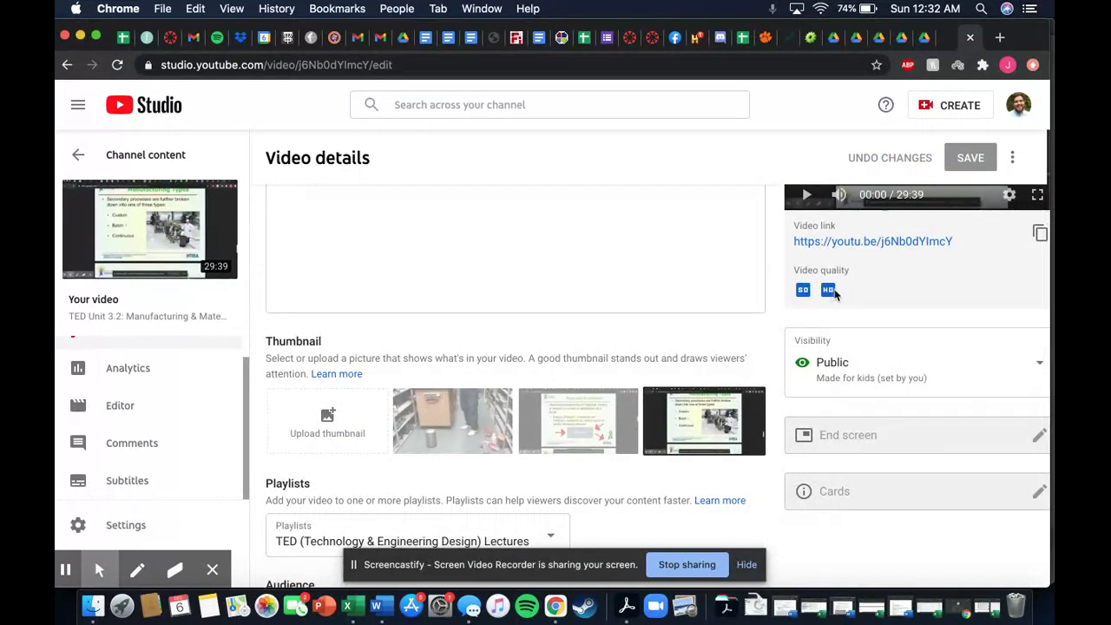
{"action": "left_click", "coordinate": [872, 376]}
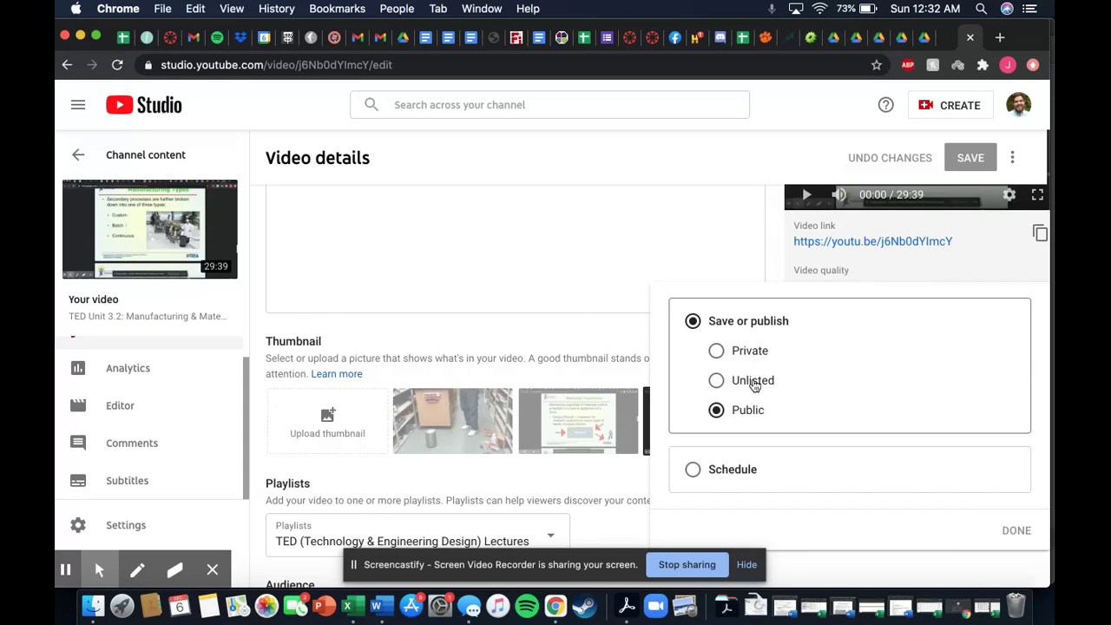
{"action": "left_click", "coordinate": [716, 157]}
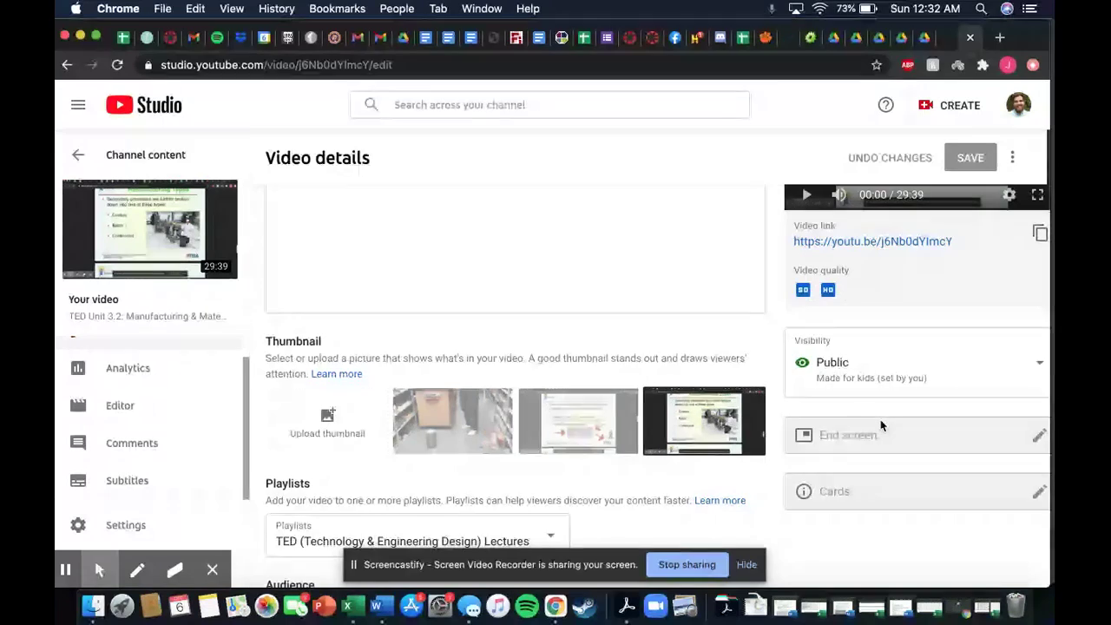
{"action": "scroll", "coordinate": [880, 419], "scroll_direction": "down", "scroll_amount": 3}
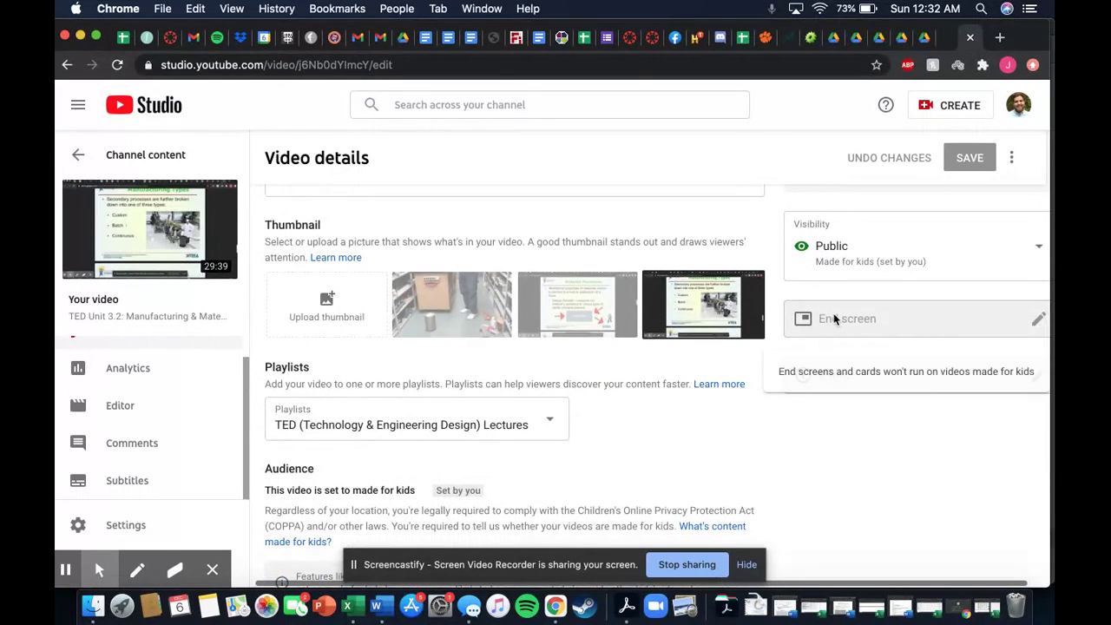
{"action": "left_click", "coordinate": [549, 422]}
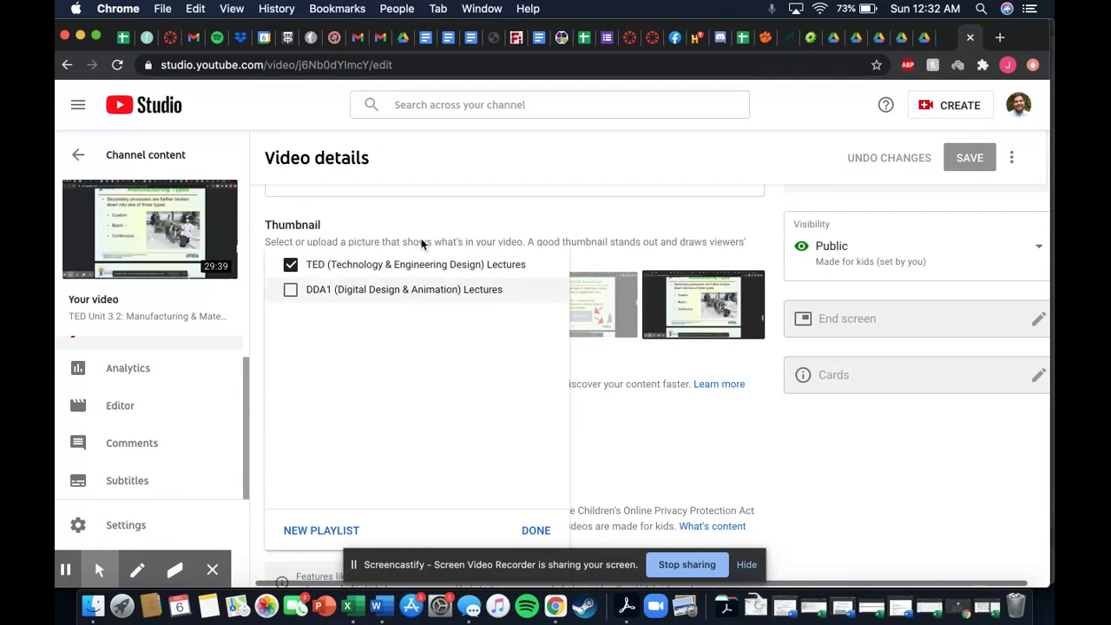
{"action": "left_click", "coordinate": [702, 471]}
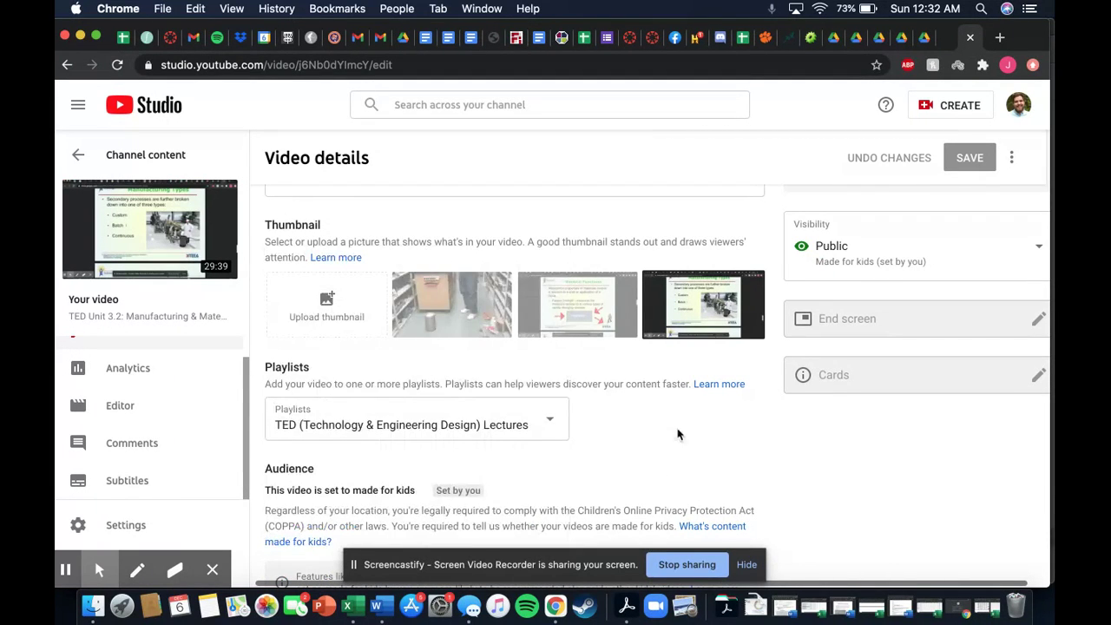
{"action": "scroll", "coordinate": [678, 433], "scroll_direction": "down", "scroll_amount": 5}
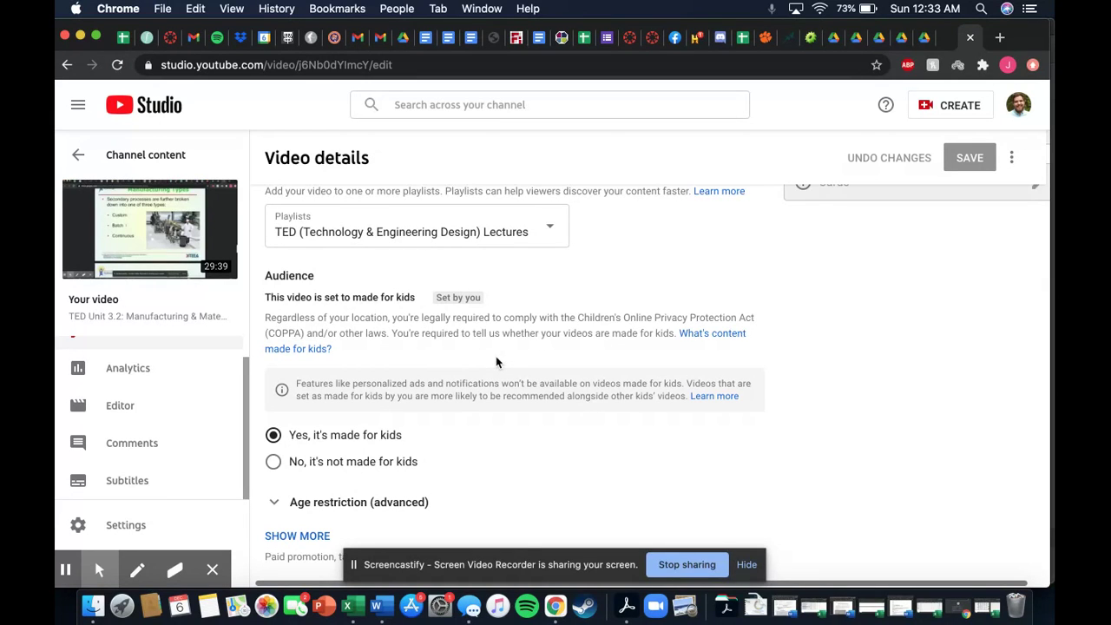
Step: Expand Age restriction (advanced) to check its adult-audience options are disabled for this made-for-kids video
{"action": "scroll", "coordinate": [499, 359], "scroll_direction": "down", "scroll_amount": 1}
{"action": "scroll", "coordinate": [502, 366], "scroll_direction": "right", "scroll_amount": 1}
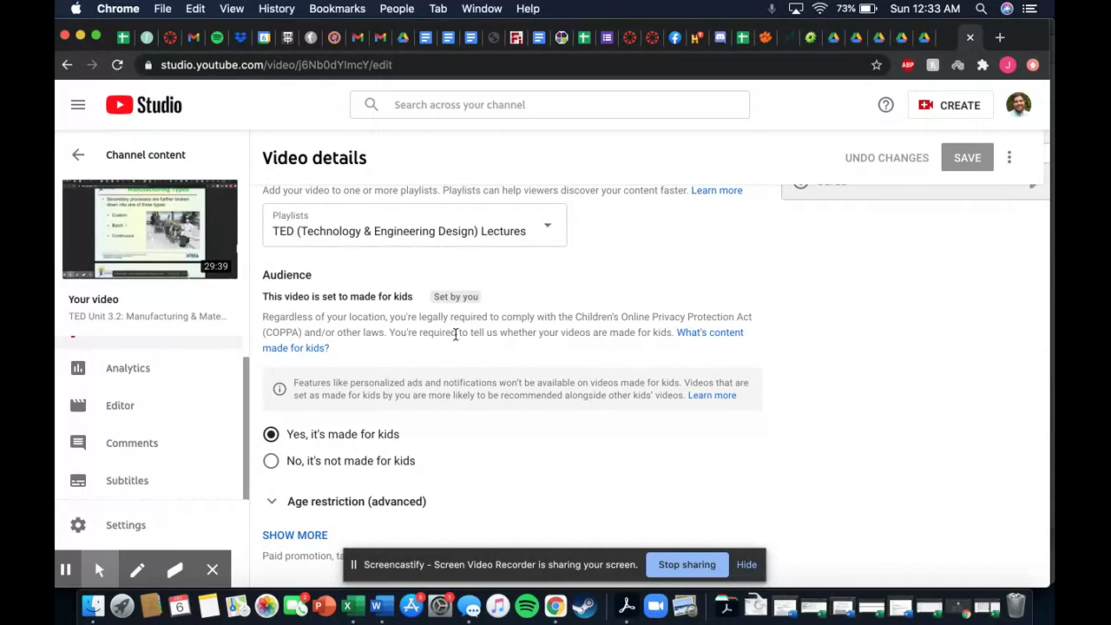
{"action": "scroll", "coordinate": [475, 347], "scroll_direction": "right", "scroll_amount": 1}
{"action": "scroll", "coordinate": [474, 347], "scroll_direction": "left", "scroll_amount": 2}
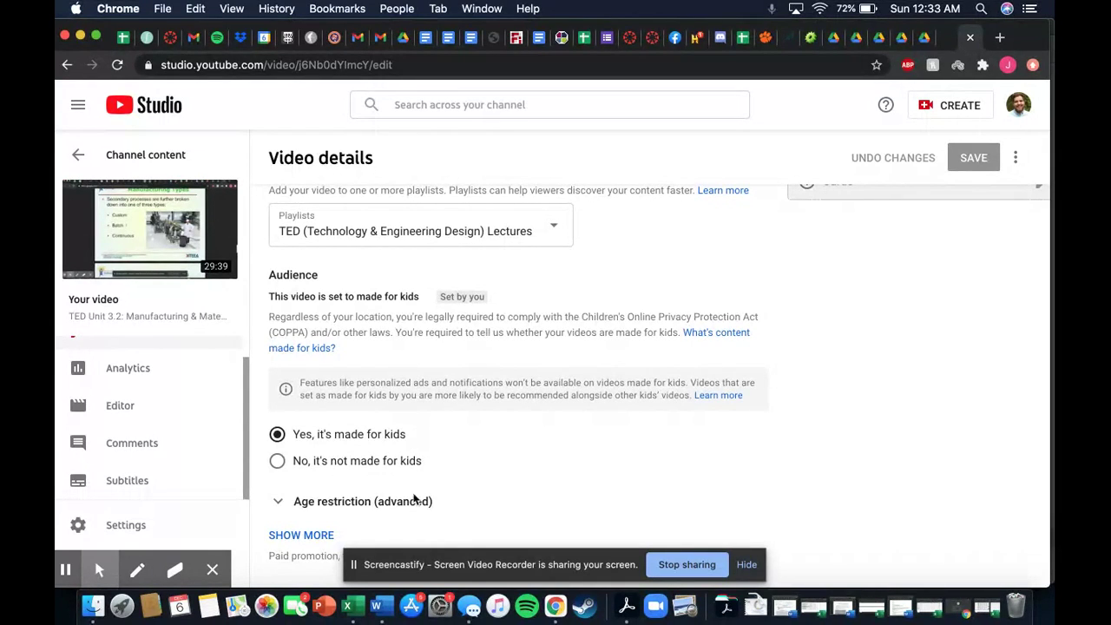
{"action": "left_click", "coordinate": [355, 503]}
{"action": "scroll", "coordinate": [510, 480], "scroll_direction": "down", "scroll_amount": 3}
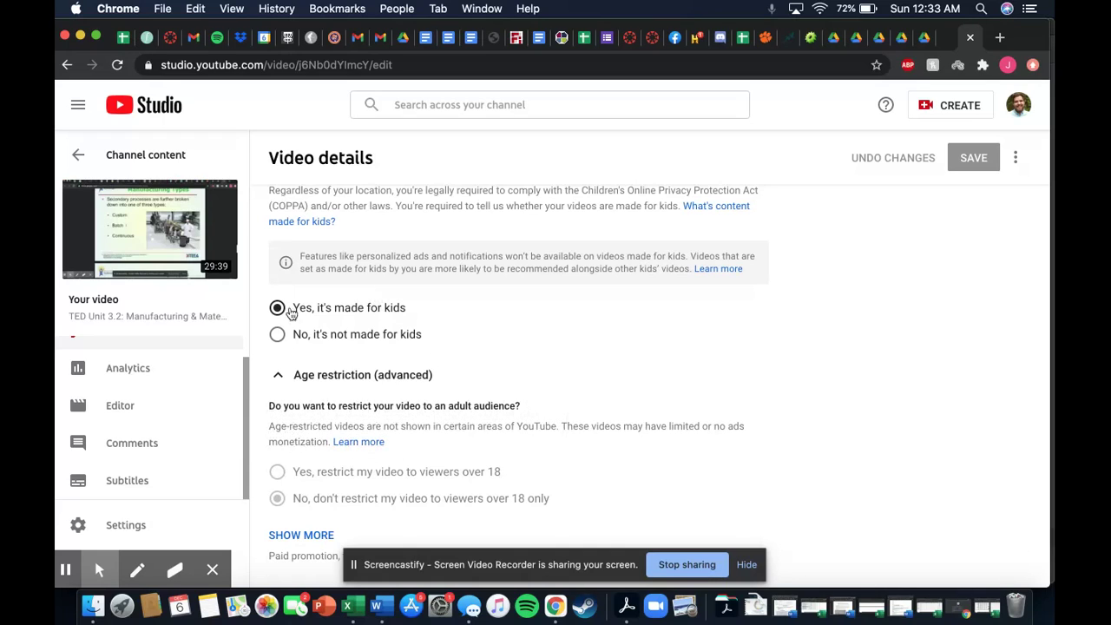
{"action": "mouse_move", "coordinate": [272, 472]}
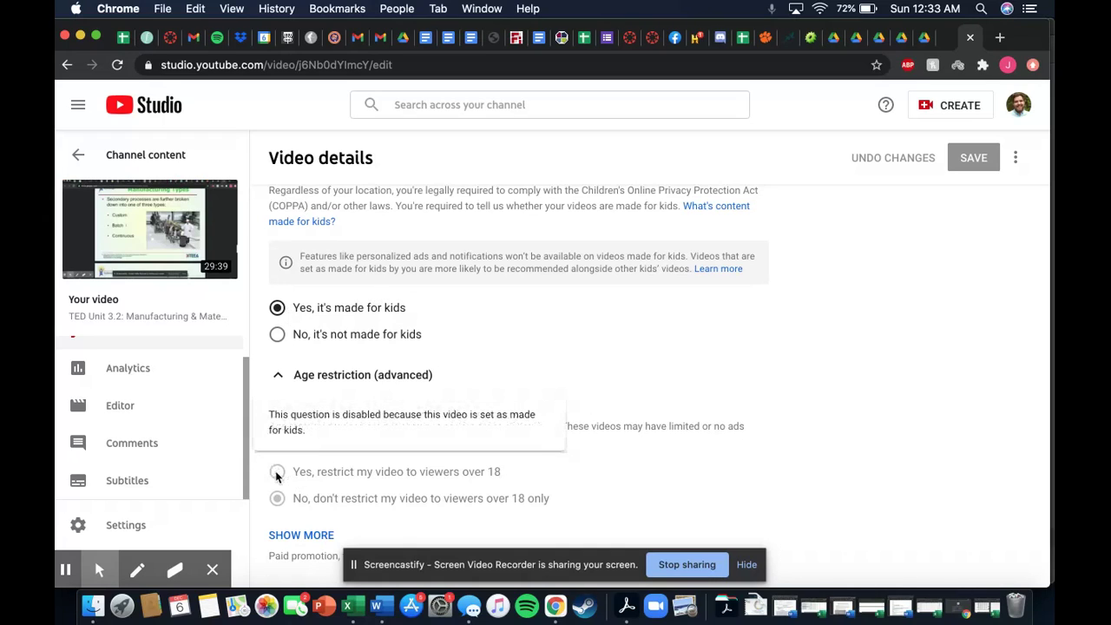
{"action": "scroll", "coordinate": [755, 421], "scroll_direction": "up", "scroll_amount": 10}
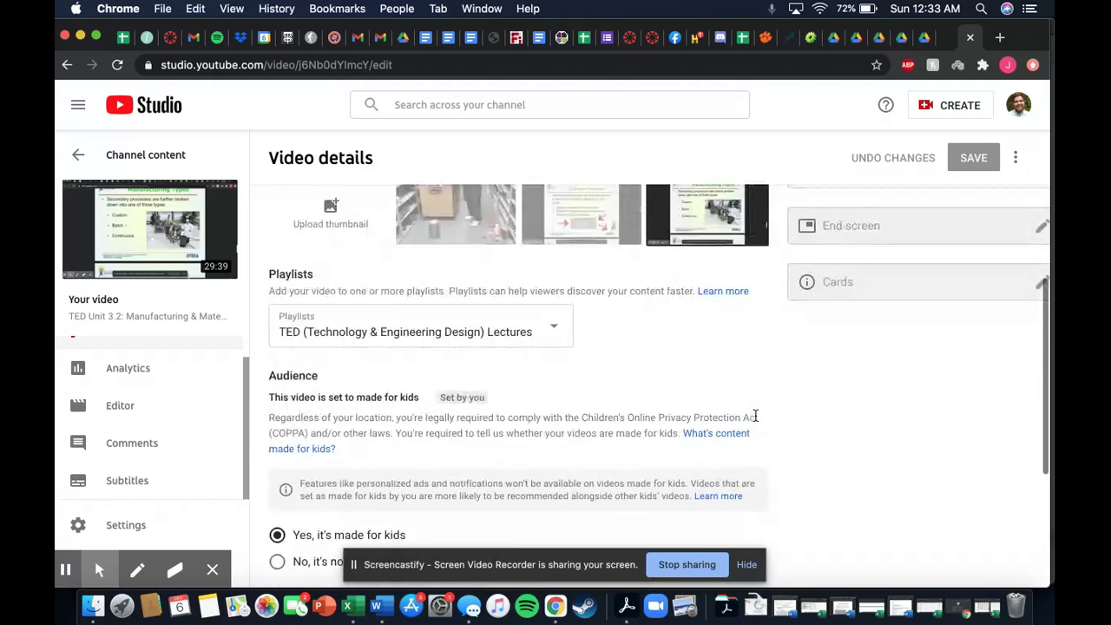
{"action": "scroll", "coordinate": [755, 421], "scroll_direction": "down", "scroll_amount": 5}
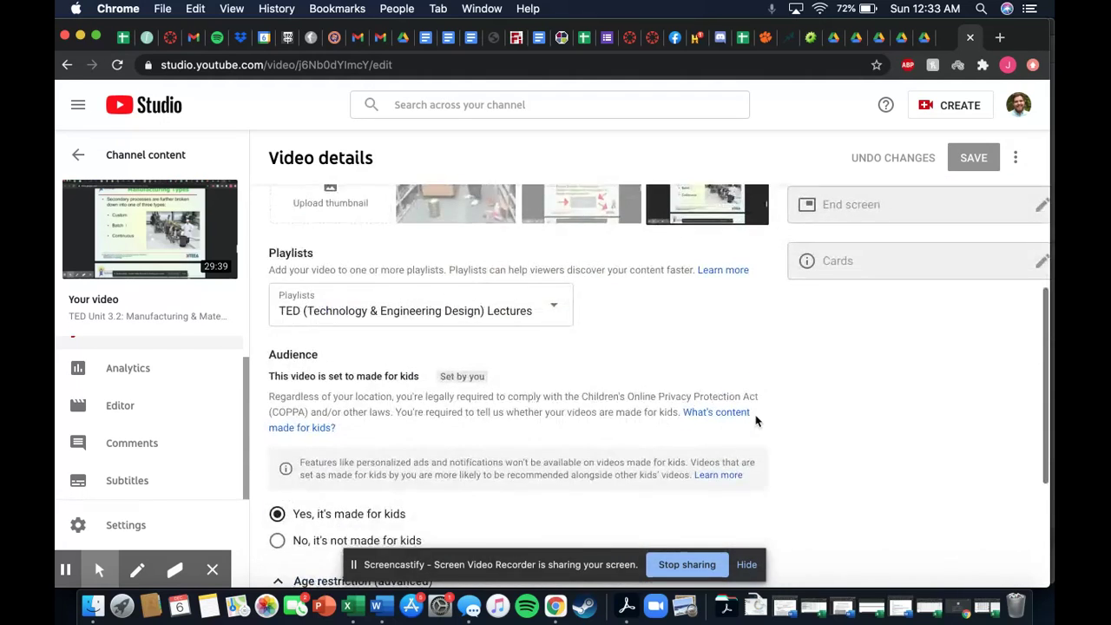
{"action": "scroll", "coordinate": [755, 421], "scroll_direction": "up", "scroll_amount": 5}
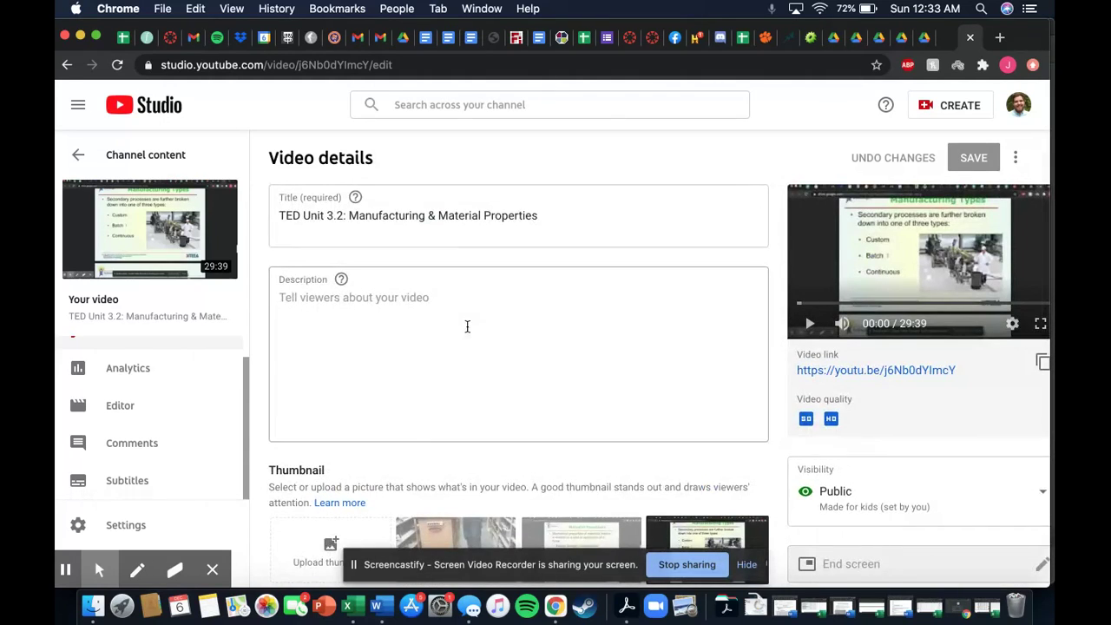
{"action": "scroll", "coordinate": [466, 328], "scroll_direction": "down", "scroll_amount": 4}
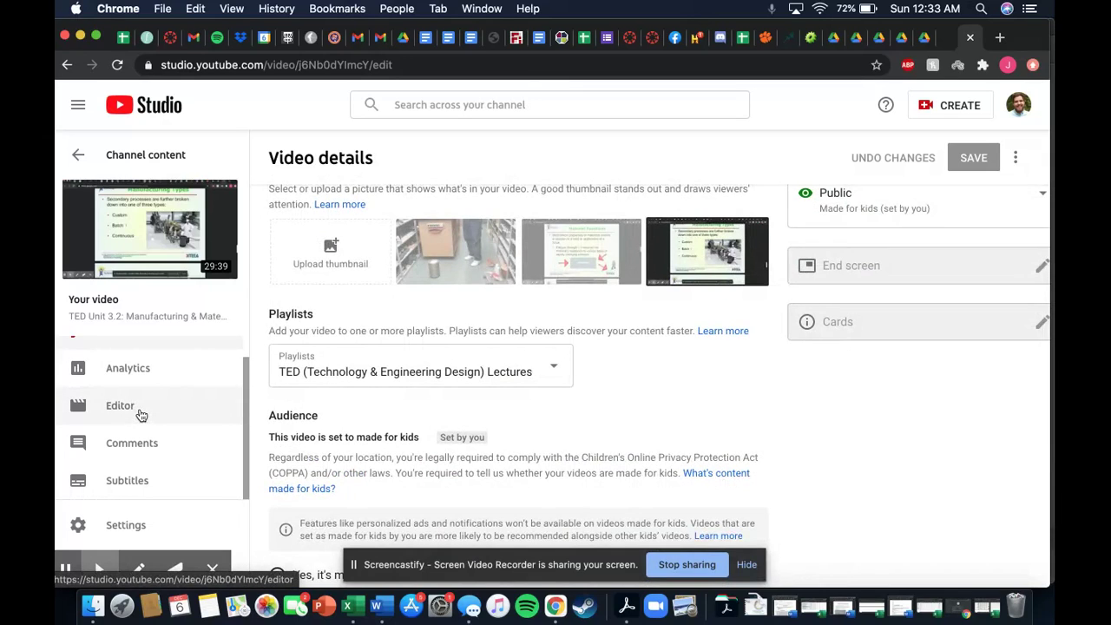
Step: Open the Editor for the TED Unit 3.2 lecture and move the playhead to about 21:21
{"action": "left_click", "coordinate": [139, 408]}
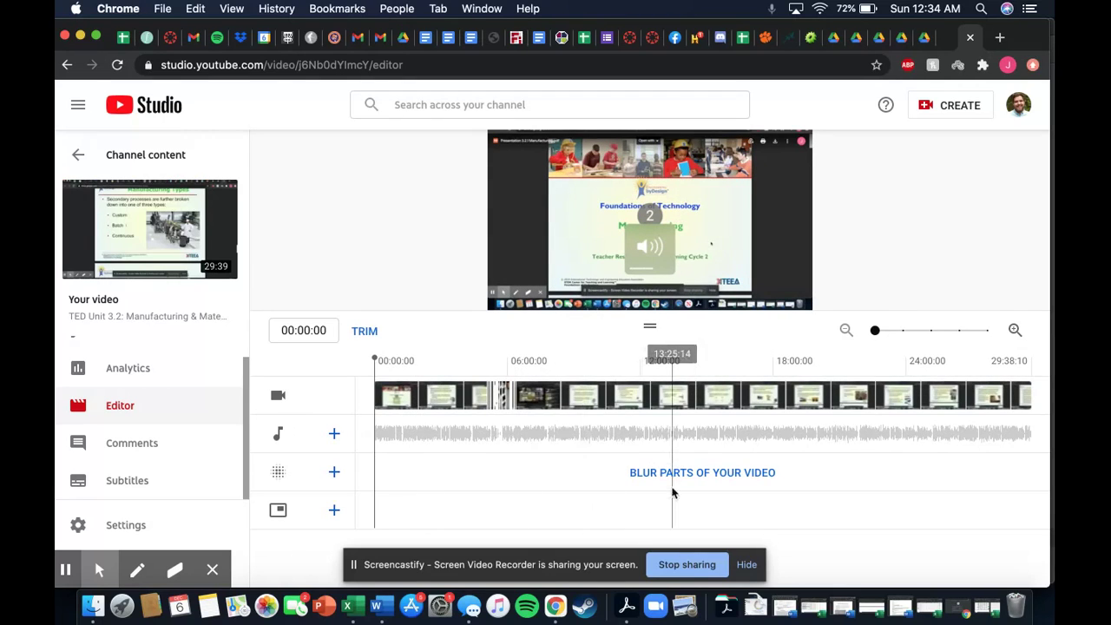
{"action": "left_click", "coordinate": [848, 396]}
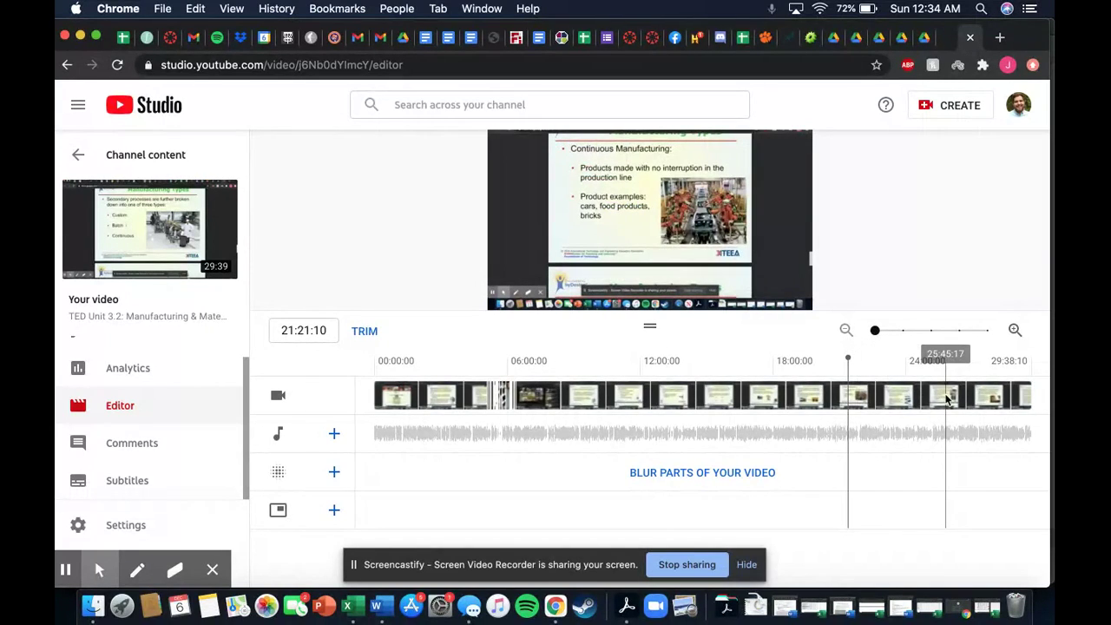
Step: Zoom the timeline around the shop scene, cue 05:52:14, and show the blur choices
{"action": "left_click", "coordinate": [492, 395]}
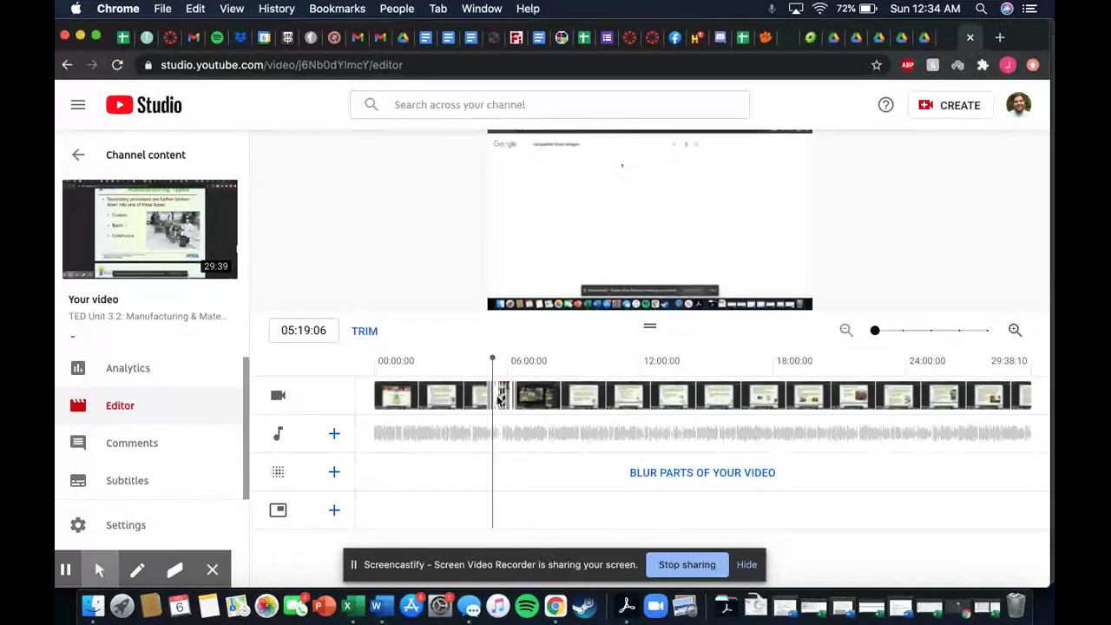
{"action": "left_click", "coordinate": [496, 396]}
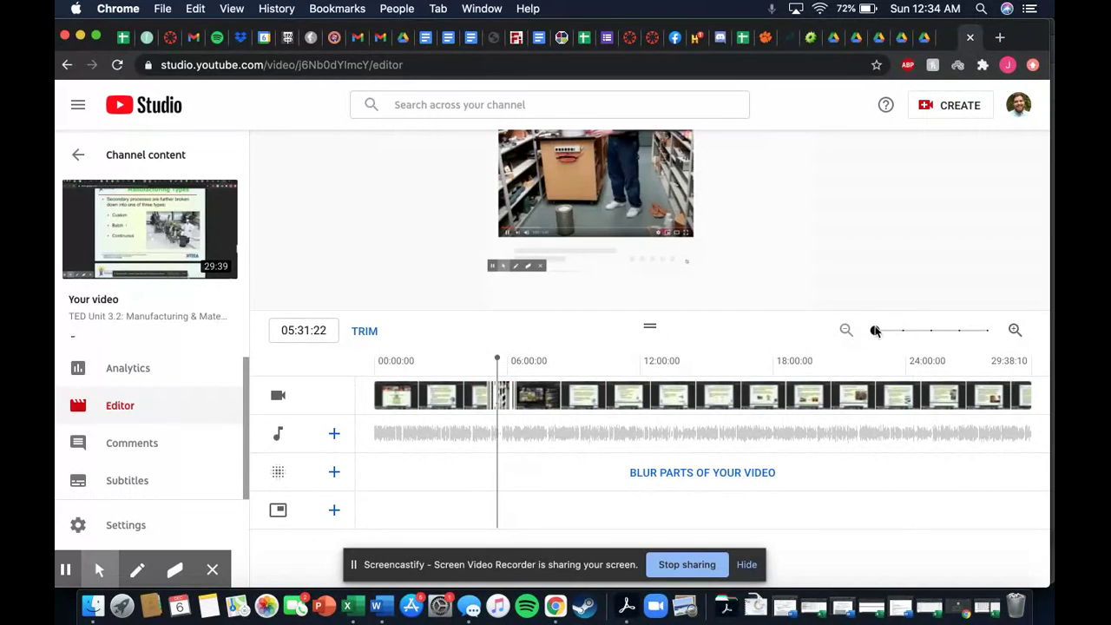
{"action": "left_click_drag", "start_coordinate": [875, 330], "coordinate": [938, 331]}
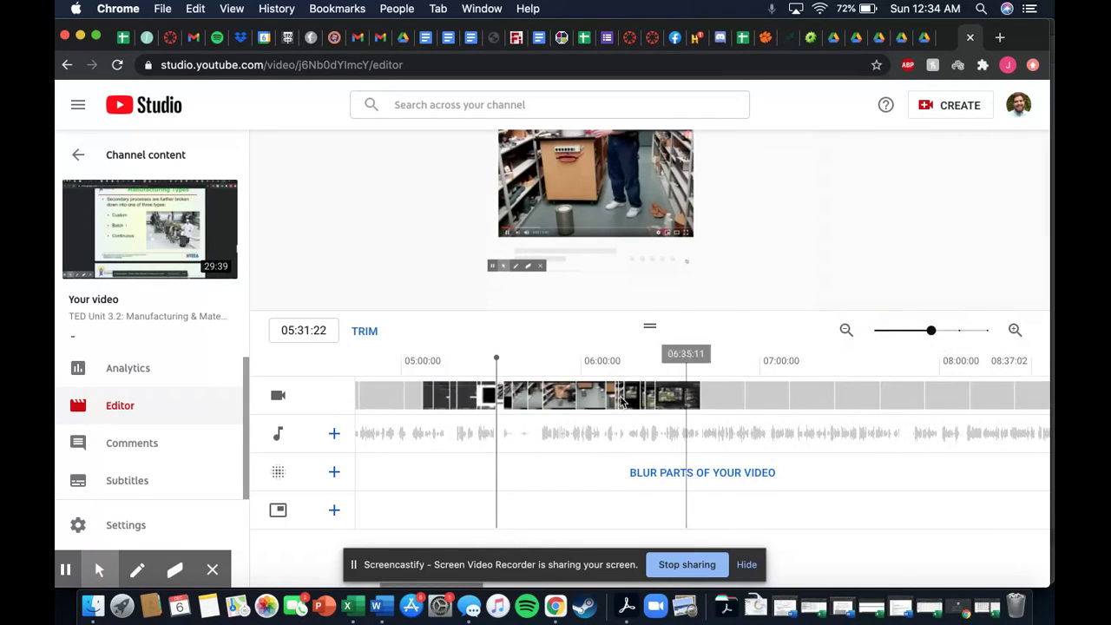
{"action": "left_click", "coordinate": [558, 397]}
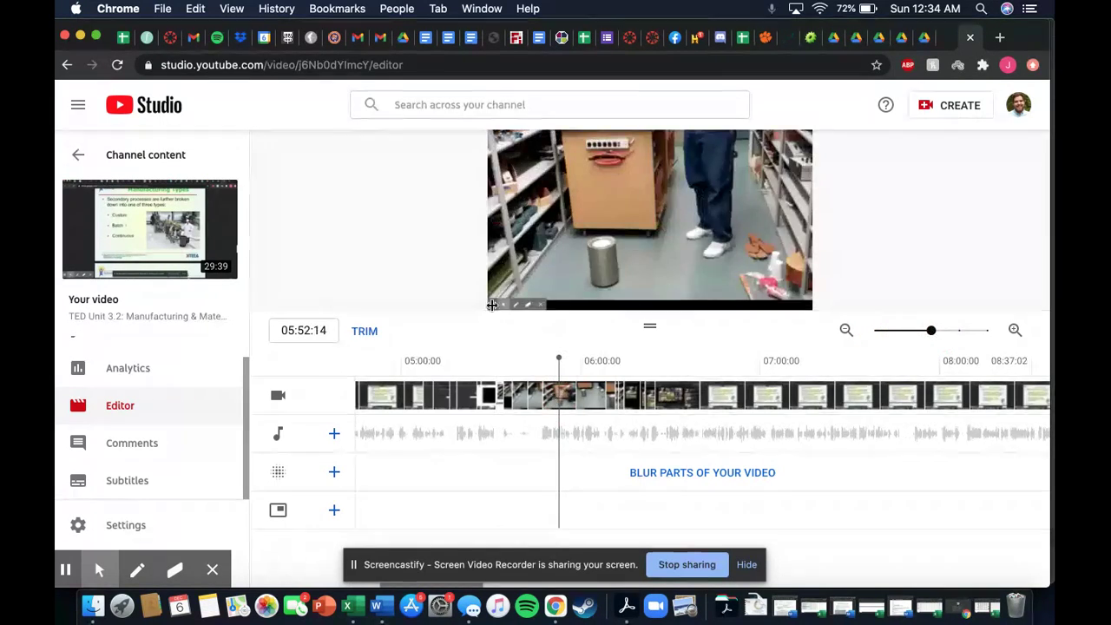
{"action": "scroll", "coordinate": [453, 273], "scroll_direction": "up", "scroll_amount": 2}
{"action": "scroll", "coordinate": [453, 273], "scroll_direction": "down", "scroll_amount": 1}
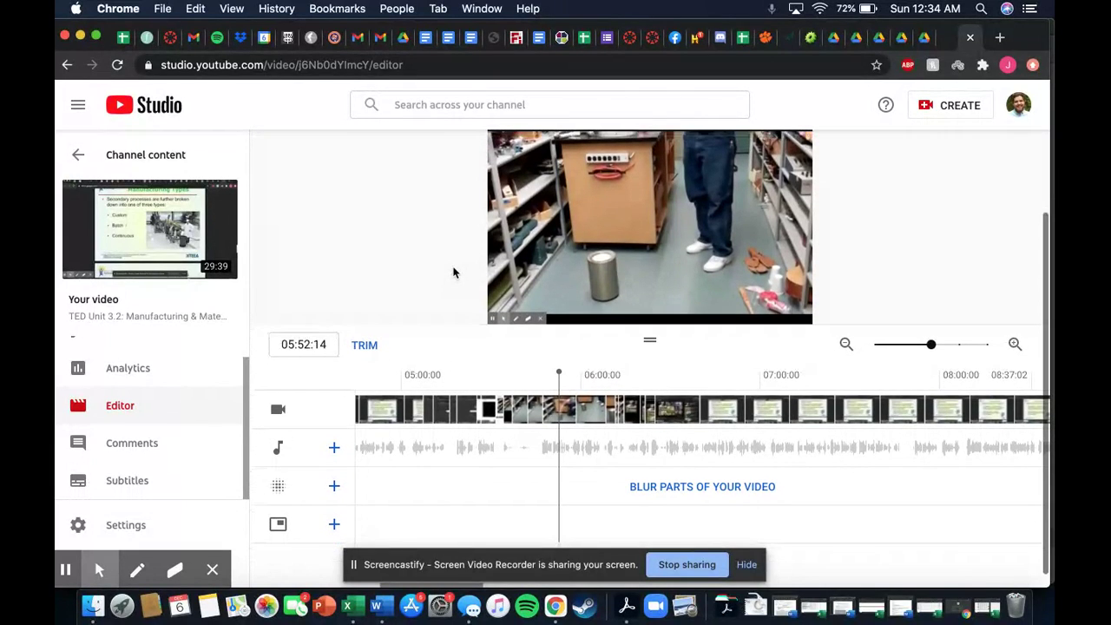
{"action": "left_click", "coordinate": [332, 488]}
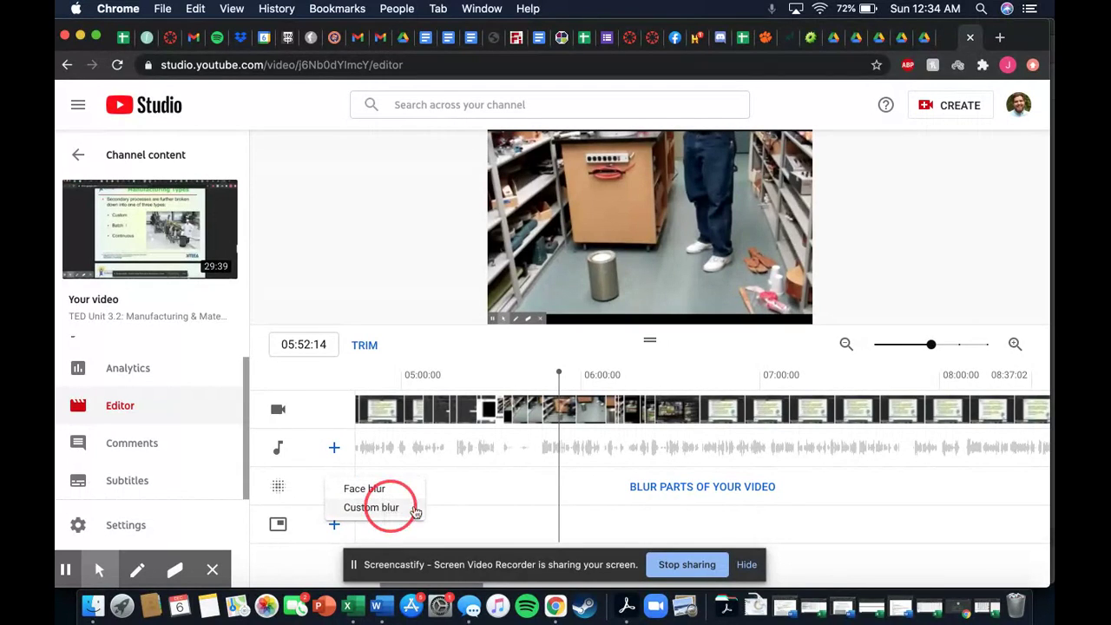
Step: Add a Custom blur over the trash can and make it Oval
{"action": "left_click", "coordinate": [391, 508]}
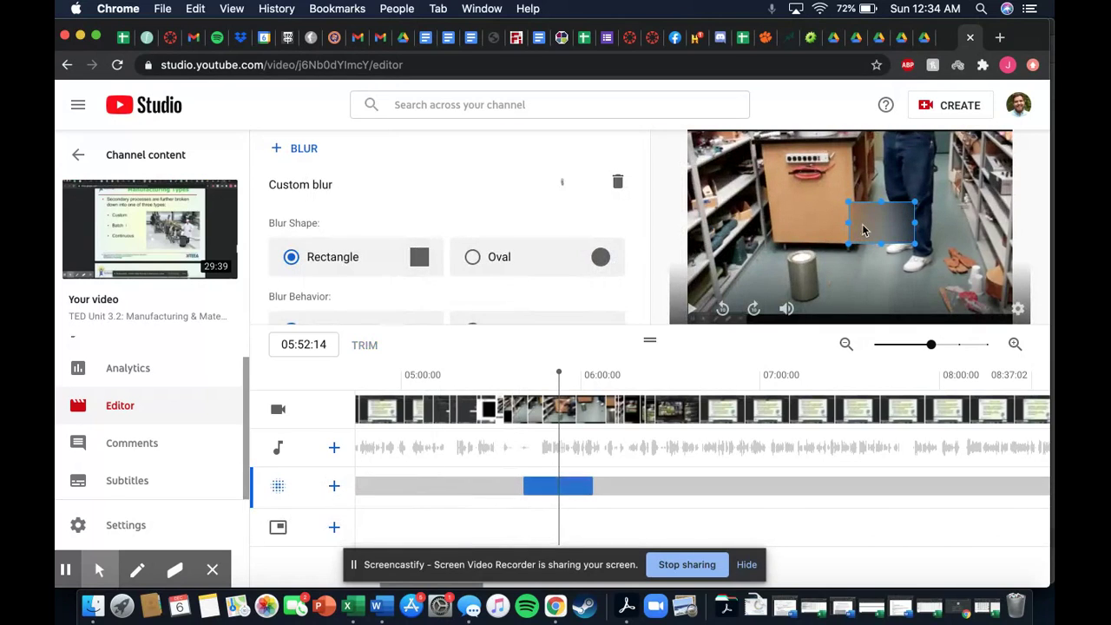
{"action": "left_click_drag", "start_coordinate": [880, 223], "coordinate": [774, 270]}
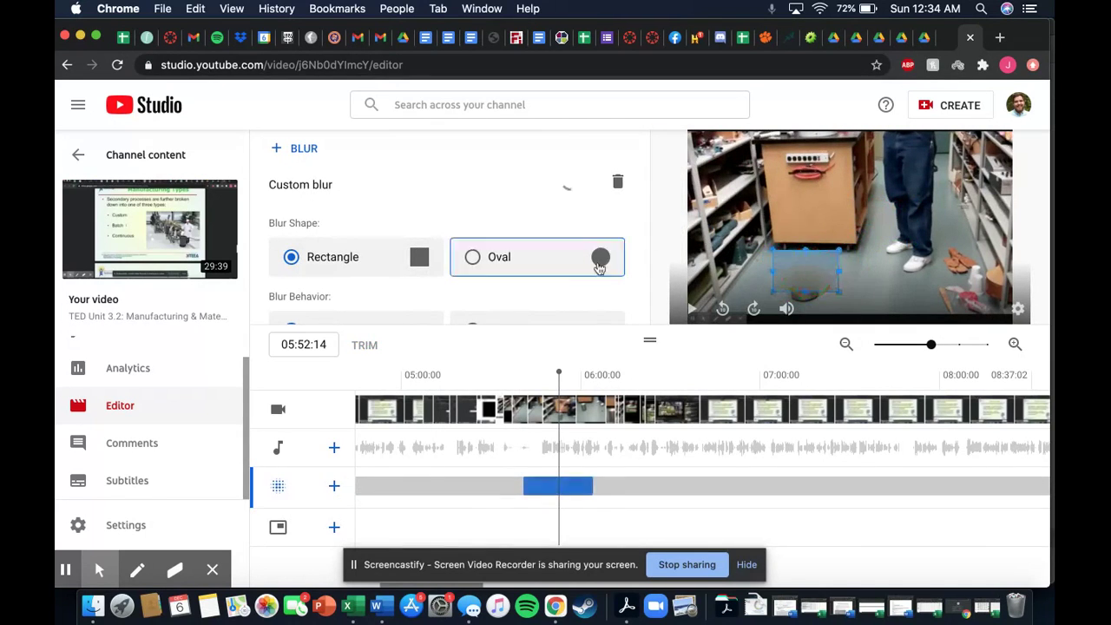
{"action": "left_click", "coordinate": [503, 264]}
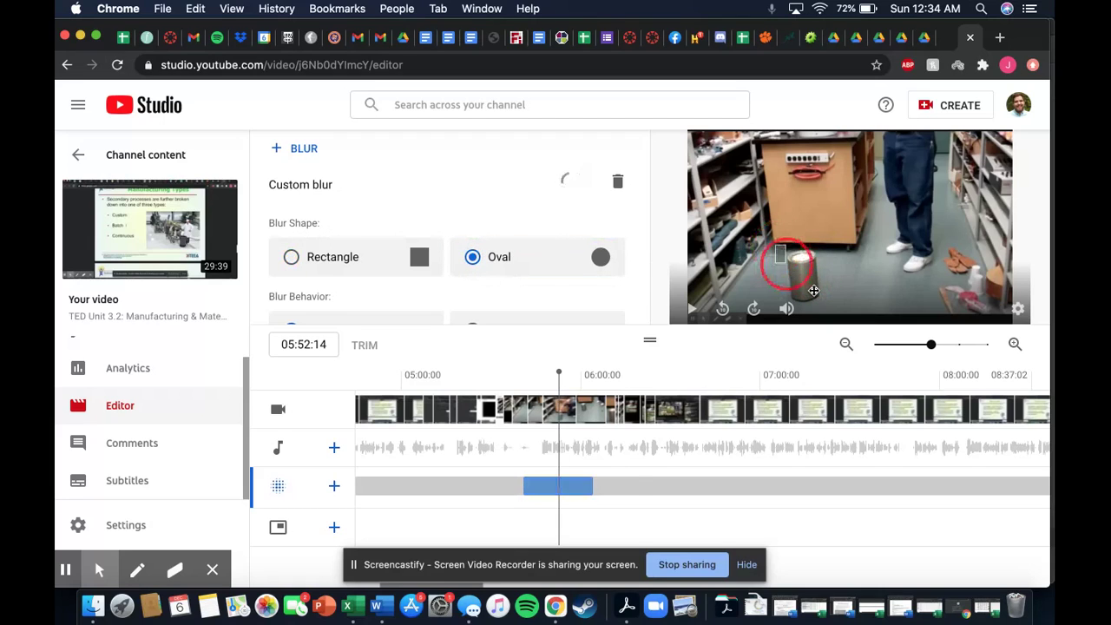
{"action": "left_click_drag", "start_coordinate": [813, 289], "coordinate": [836, 306]}
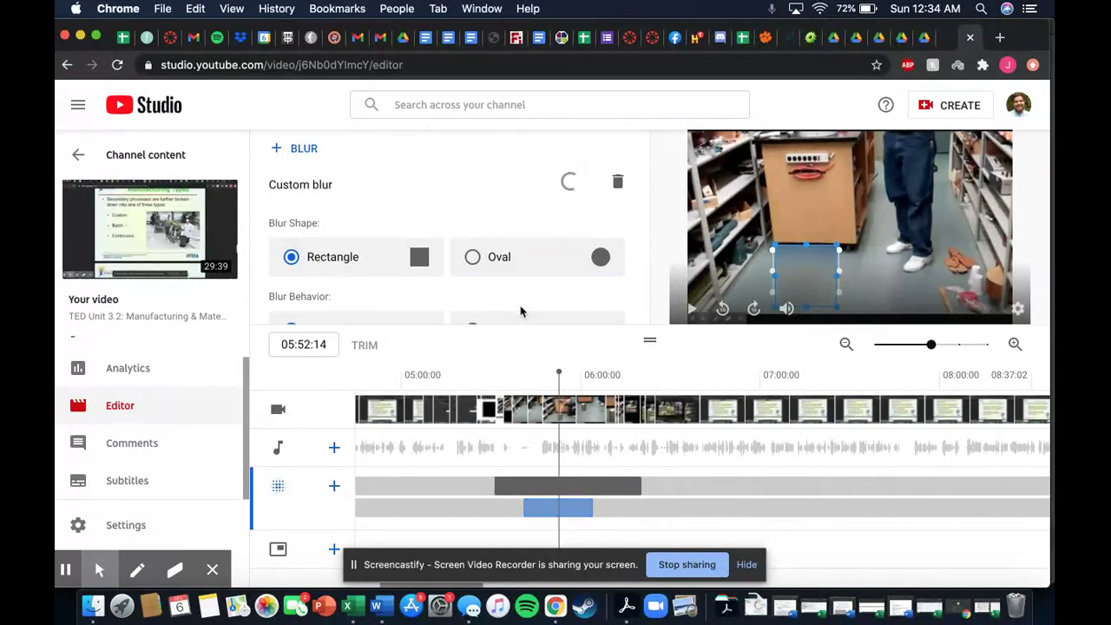
{"action": "left_click", "coordinate": [489, 263]}
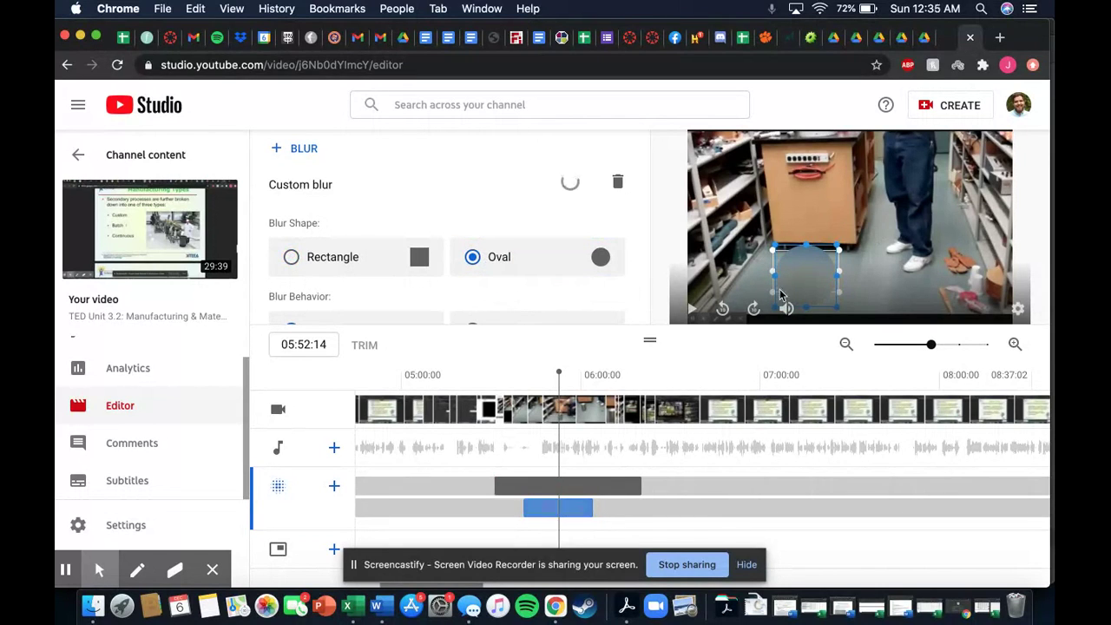
Step: Delete the duplicate blur and refine the oval's left edge around the trash can
{"action": "left_click", "coordinate": [617, 185]}
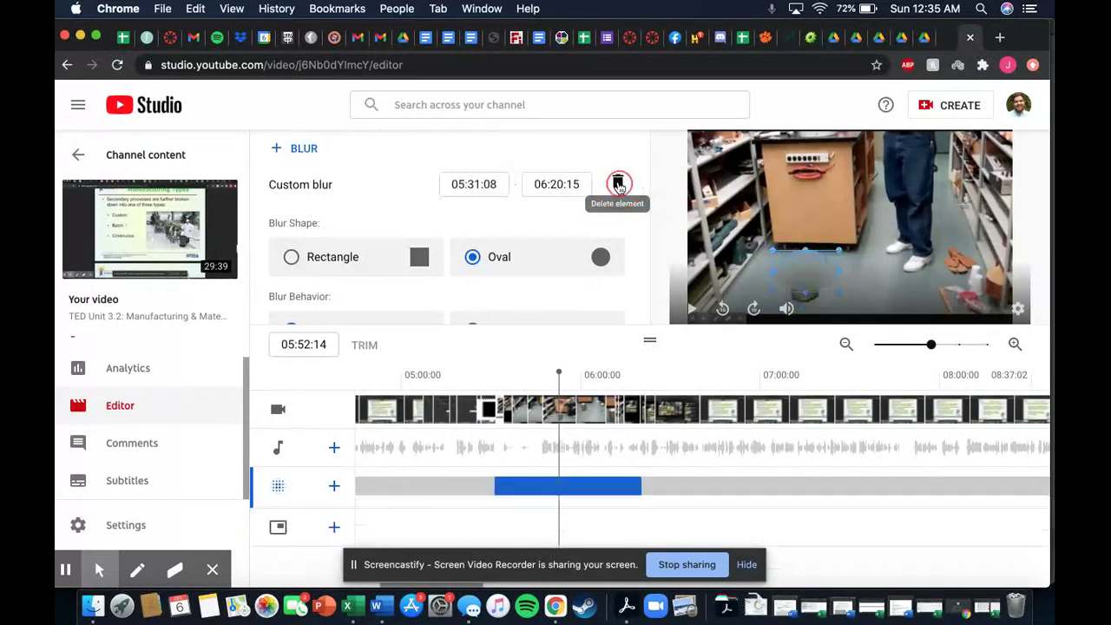
{"action": "left_click", "coordinate": [806, 291]}
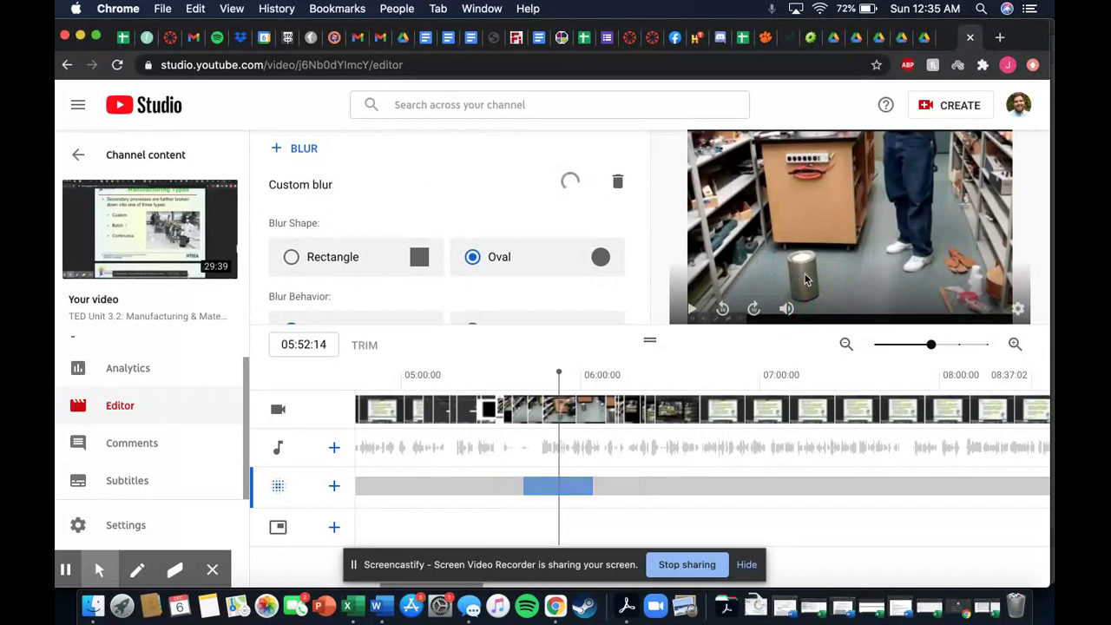
{"action": "left_click", "coordinate": [814, 277]}
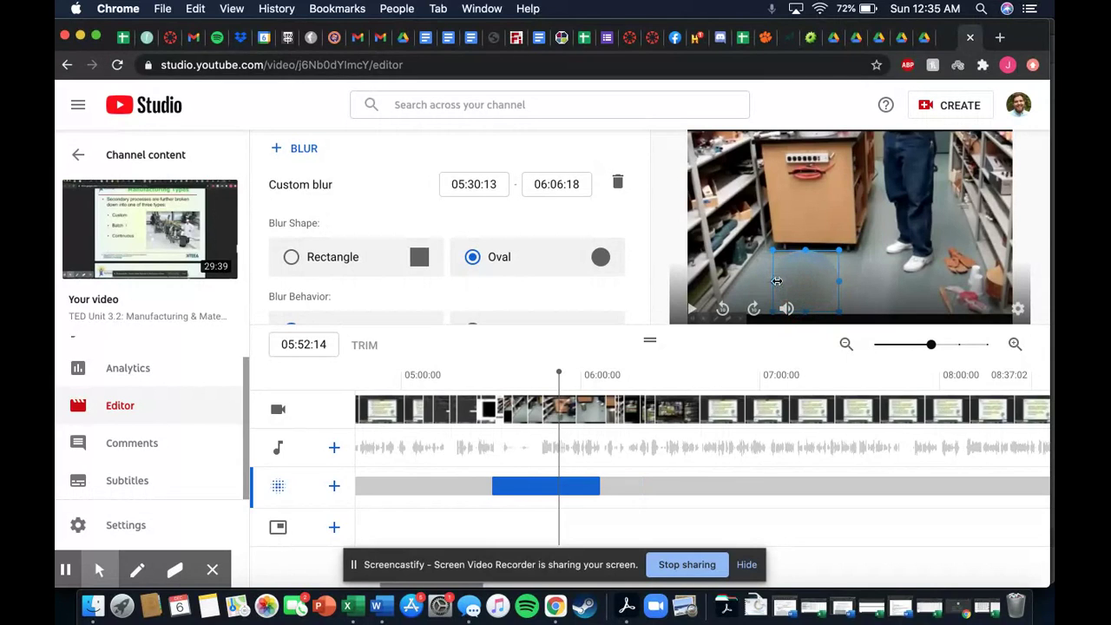
{"action": "left_click", "coordinate": [777, 280]}
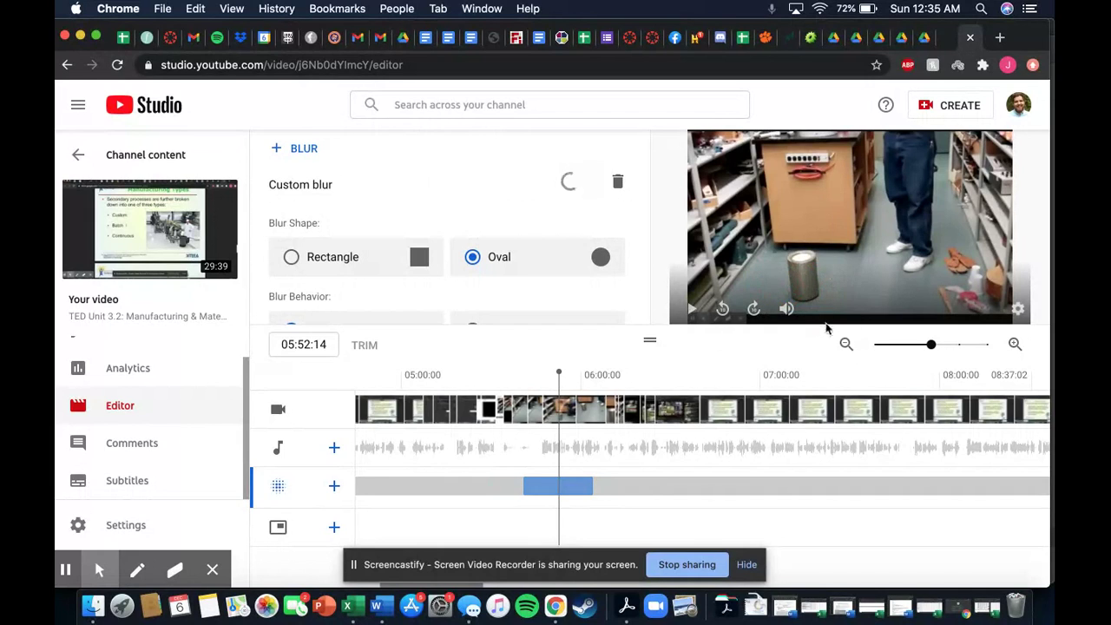
{"action": "scroll", "coordinate": [849, 343], "scroll_direction": "up", "scroll_amount": 1}
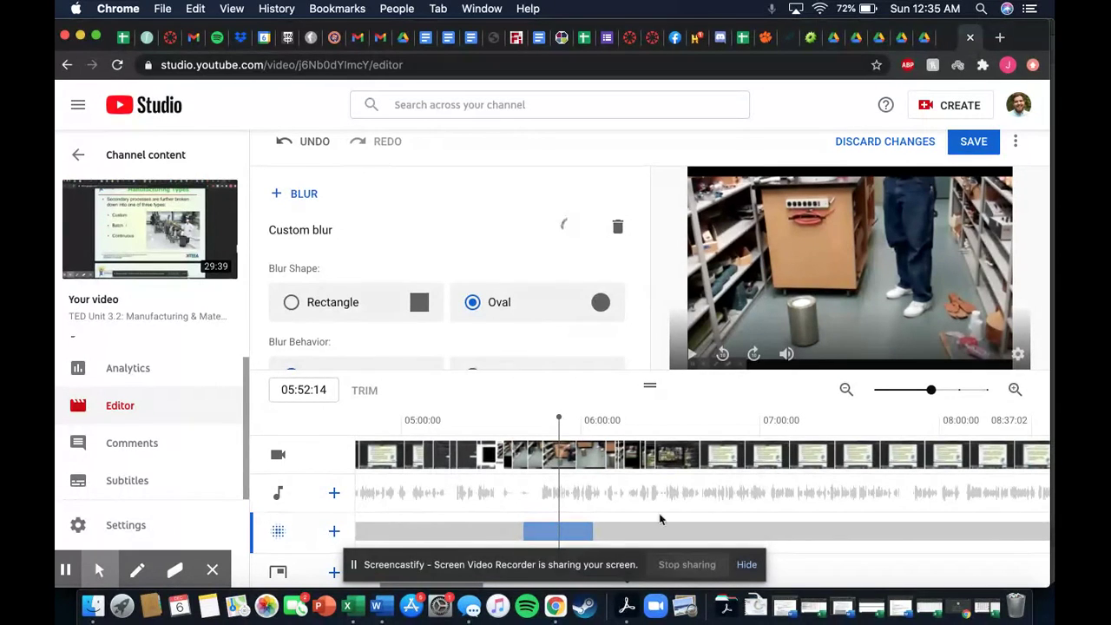
{"action": "scroll", "coordinate": [533, 270], "scroll_direction": "up", "scroll_amount": 1}
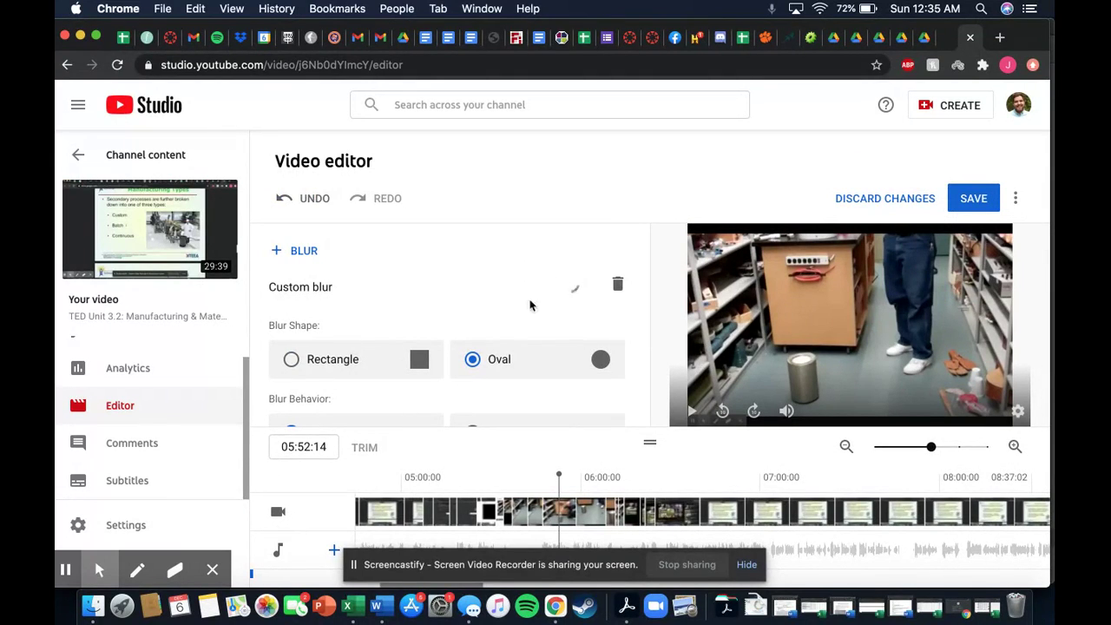
{"action": "scroll", "coordinate": [537, 318], "scroll_direction": "down", "scroll_amount": 1}
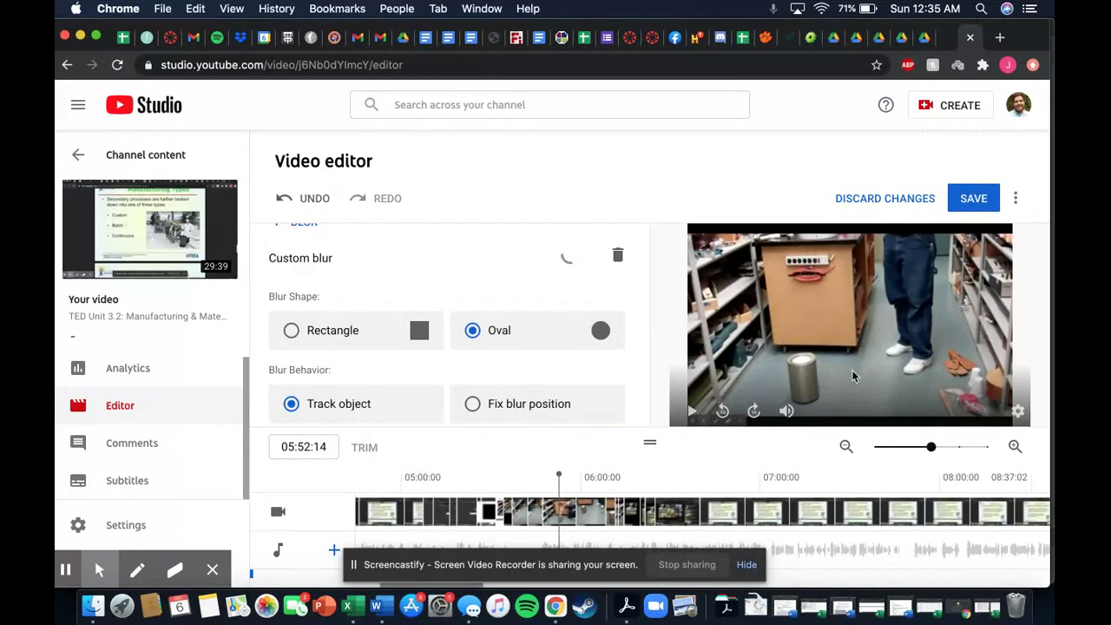
{"action": "scroll", "coordinate": [392, 404], "scroll_direction": "down", "scroll_amount": 3}
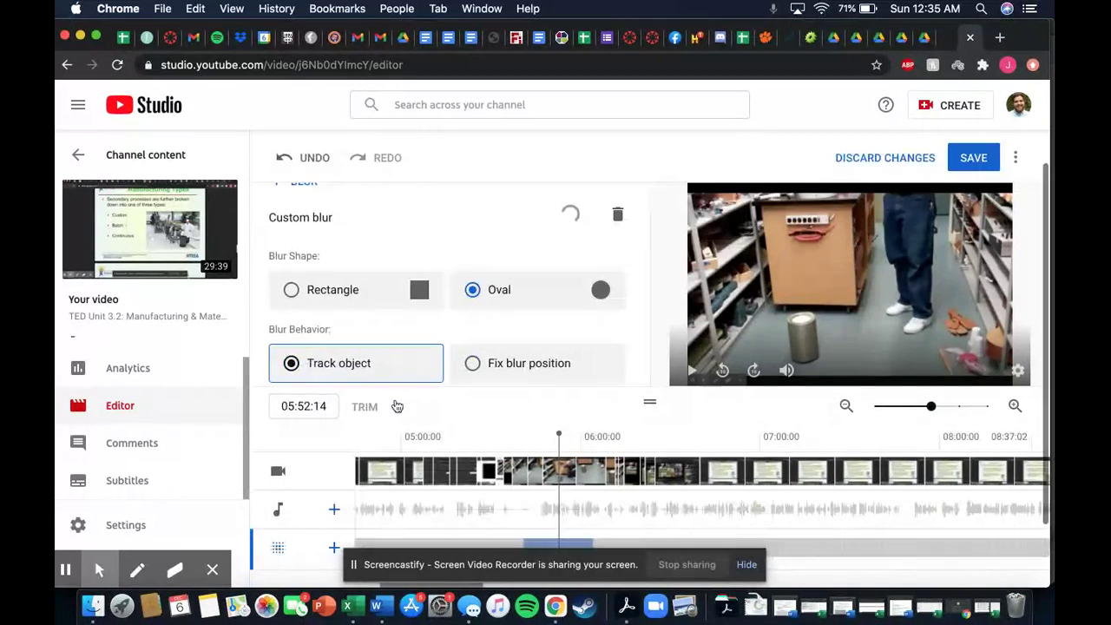
{"action": "scroll", "coordinate": [395, 406], "scroll_direction": "right", "scroll_amount": 3}
{"action": "scroll", "coordinate": [475, 282], "scroll_direction": "down", "scroll_amount": 1}
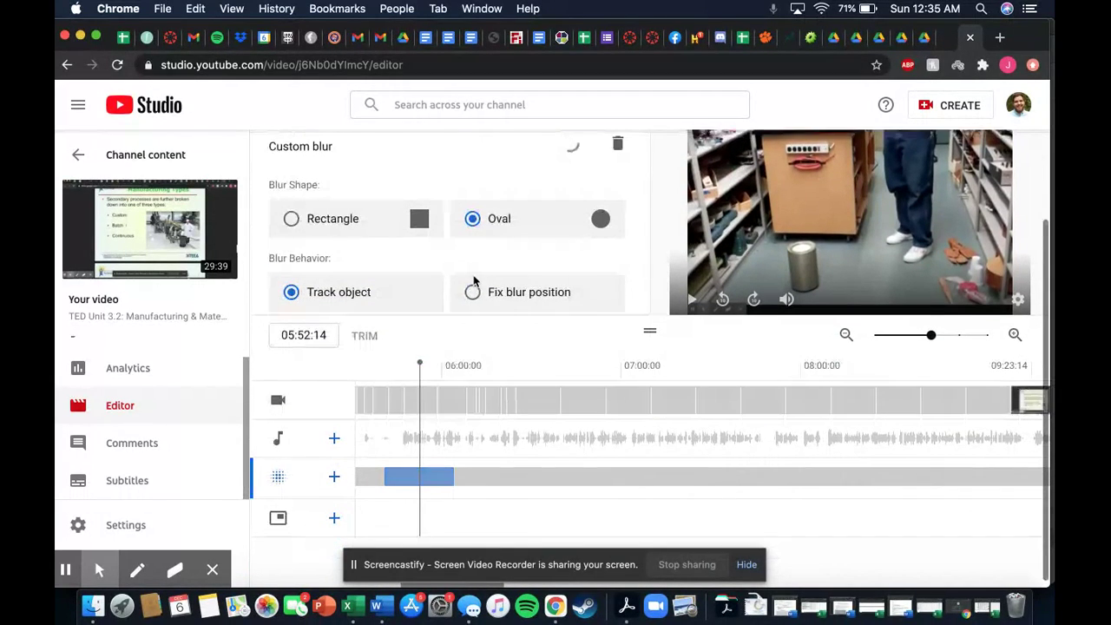
{"action": "left_click", "coordinate": [474, 282]}
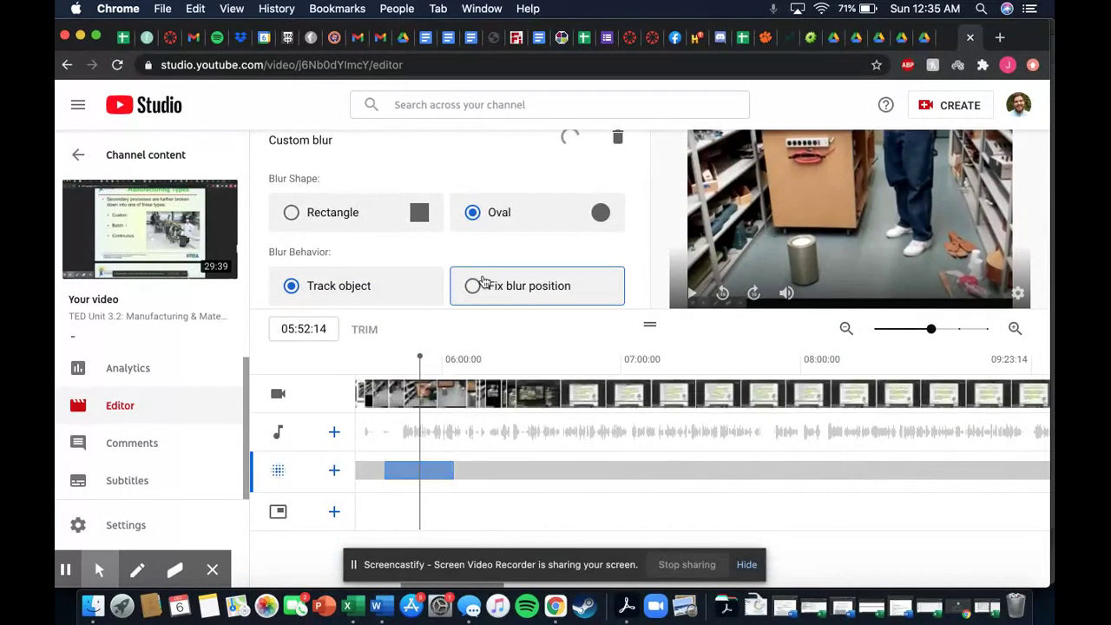
{"action": "scroll", "coordinate": [548, 422], "scroll_direction": "right", "scroll_amount": 3}
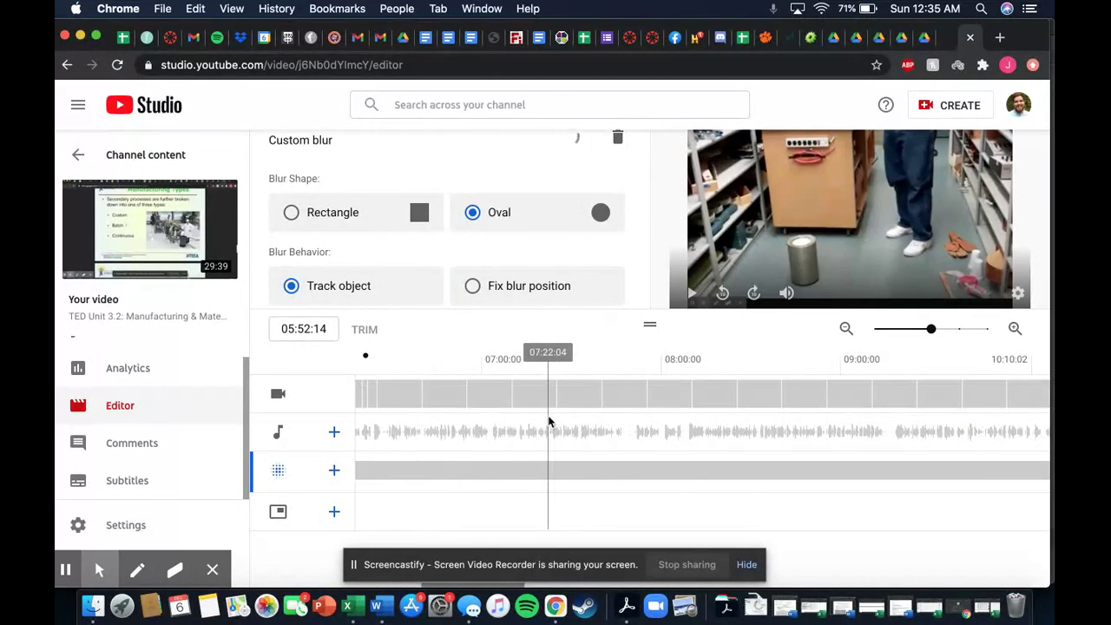
{"action": "scroll", "coordinate": [444, 343], "scroll_direction": "up", "scroll_amount": 3}
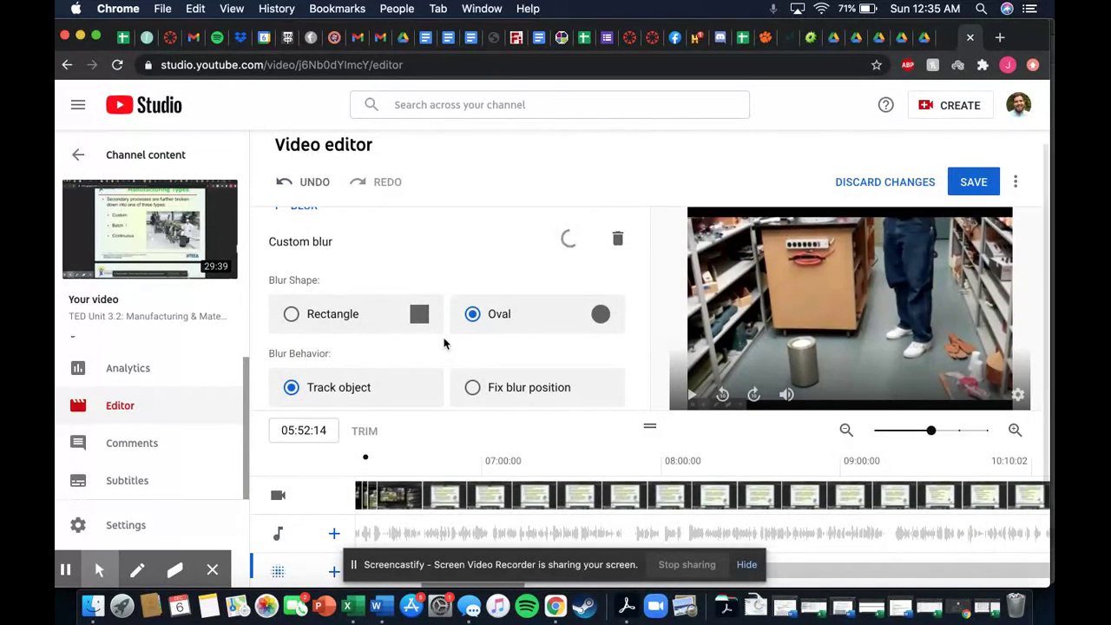
{"action": "scroll", "coordinate": [409, 258], "scroll_direction": "up", "scroll_amount": 3}
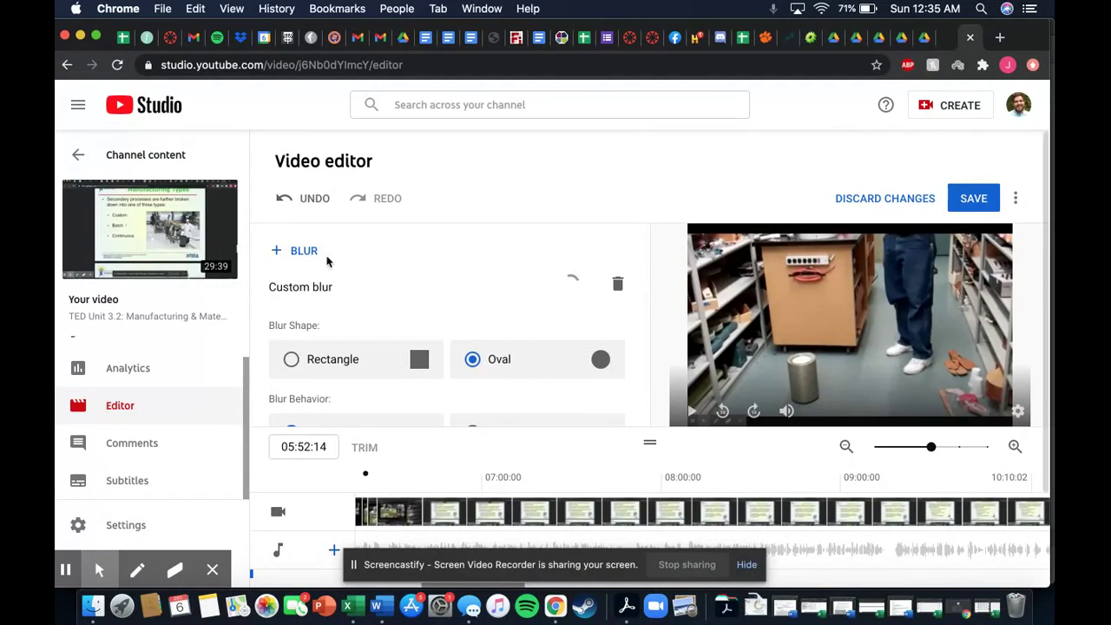
Step: Add a new Custom blur and try moving its box onto the canister
{"action": "left_click", "coordinate": [304, 251]}
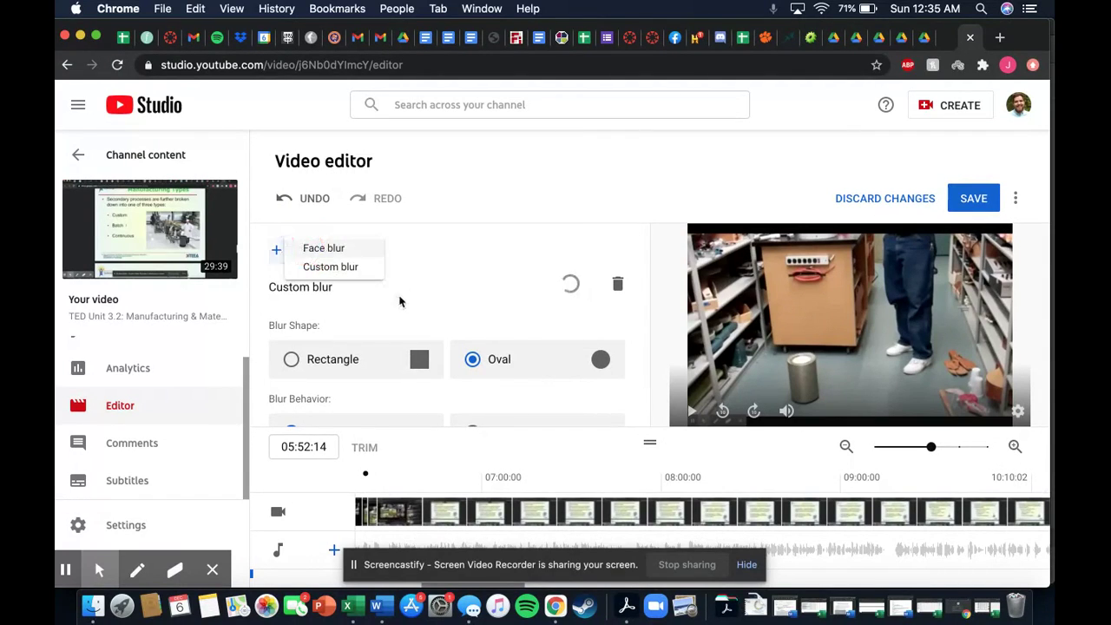
{"action": "left_click", "coordinate": [351, 268]}
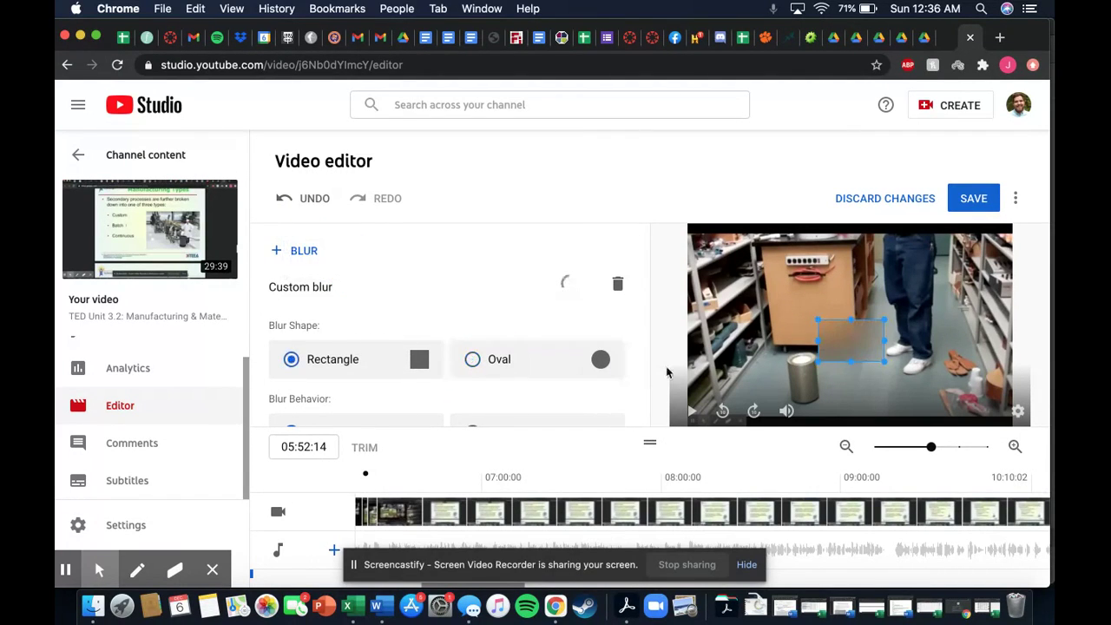
{"action": "left_click", "coordinate": [846, 341]}
{"action": "left_click", "coordinate": [803, 376]}
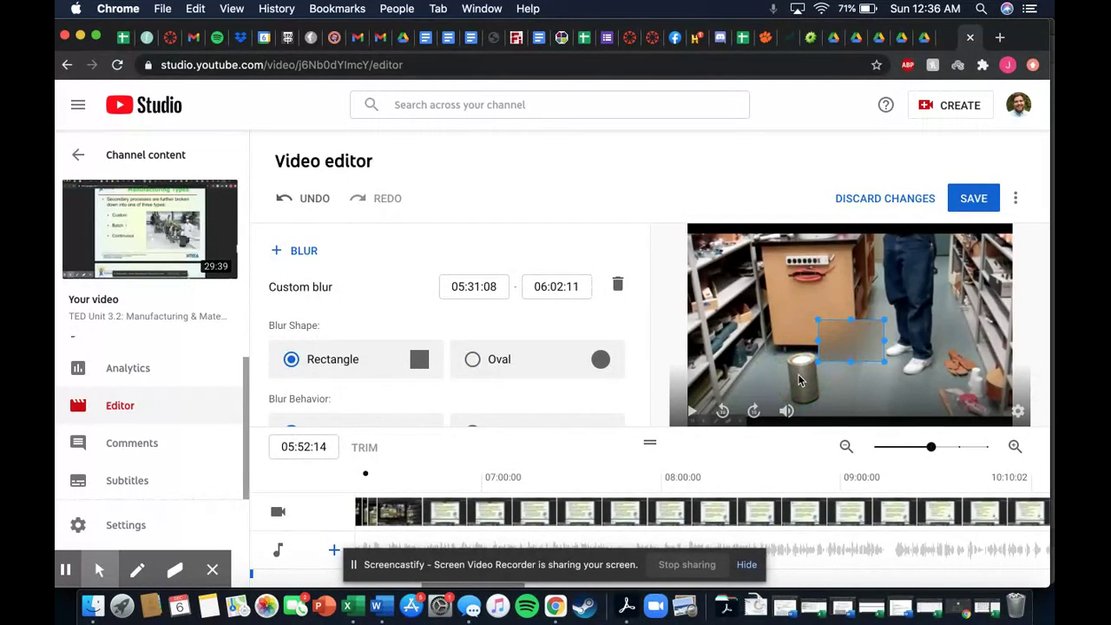
{"action": "left_click_drag", "start_coordinate": [855, 341], "coordinate": [804, 385]}
Step: Check the blur's 05:31:08–06:02:11 start and end times, then discard the unsaved changes
{"action": "left_click", "coordinate": [471, 287]}
{"action": "left_click", "coordinate": [559, 287]}
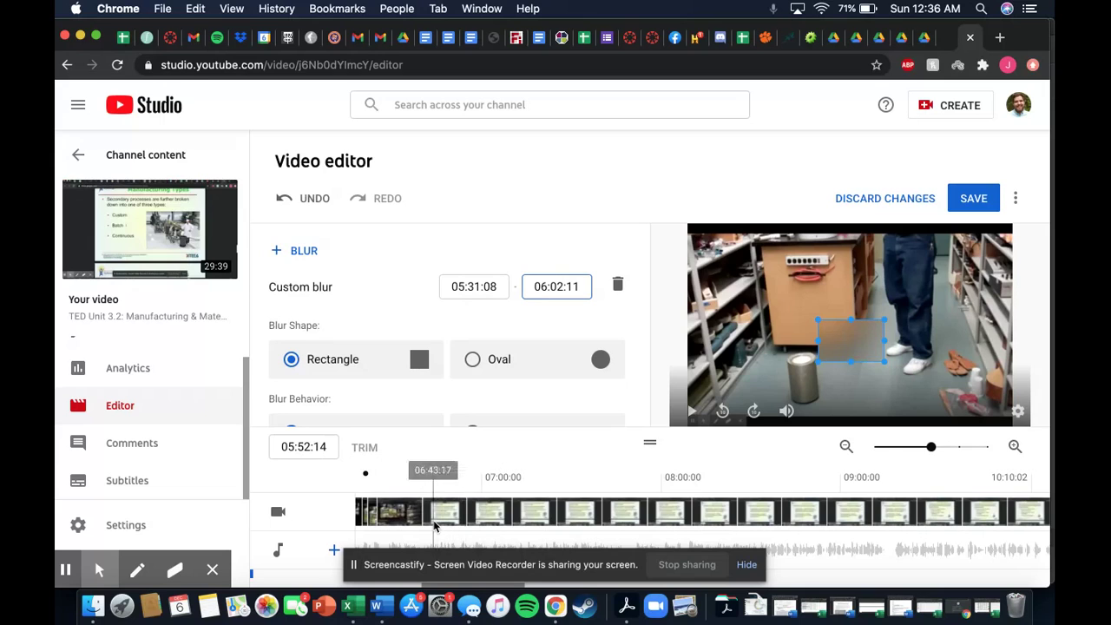
{"action": "scroll", "coordinate": [434, 512], "scroll_direction": "left", "scroll_amount": 5}
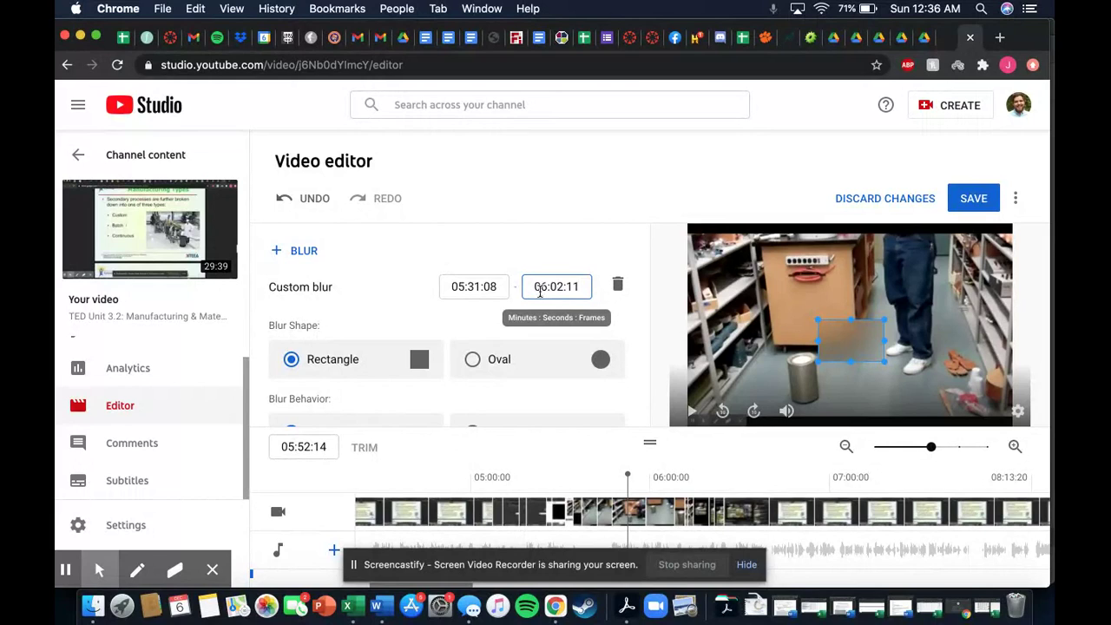
{"action": "left_click", "coordinate": [451, 286]}
{"action": "left_click_drag", "start_coordinate": [453, 287], "coordinate": [498, 288]}
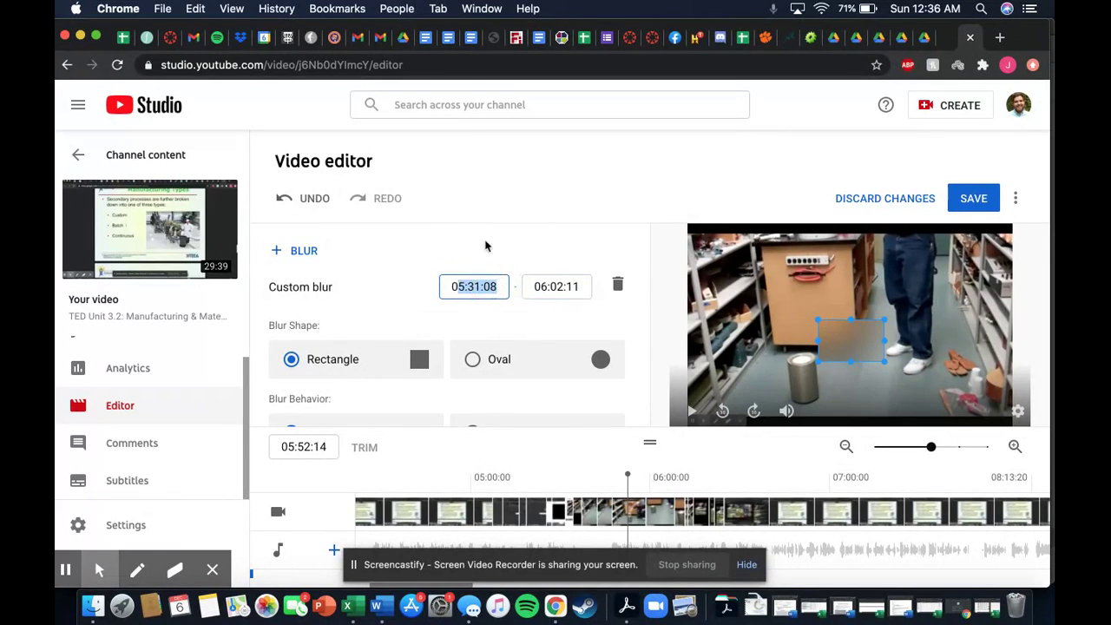
{"action": "left_click", "coordinate": [487, 246]}
{"action": "scroll", "coordinate": [497, 254], "scroll_direction": "down", "scroll_amount": 3}
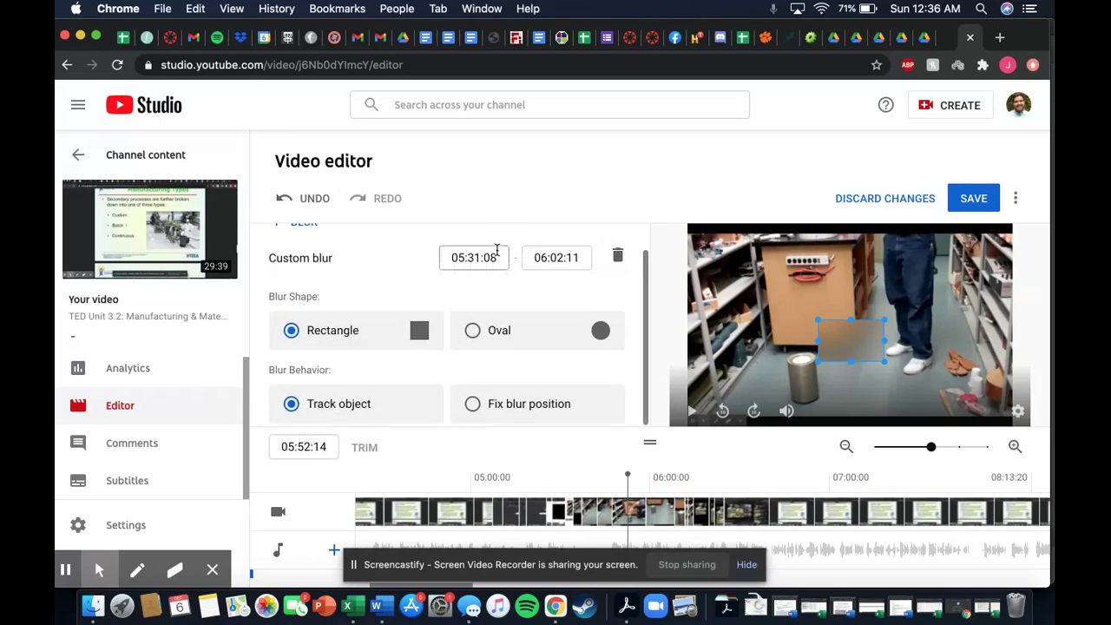
{"action": "scroll", "coordinate": [538, 243], "scroll_direction": "down", "scroll_amount": 4}
{"action": "scroll", "coordinate": [657, 334], "scroll_direction": "up", "scroll_amount": 3}
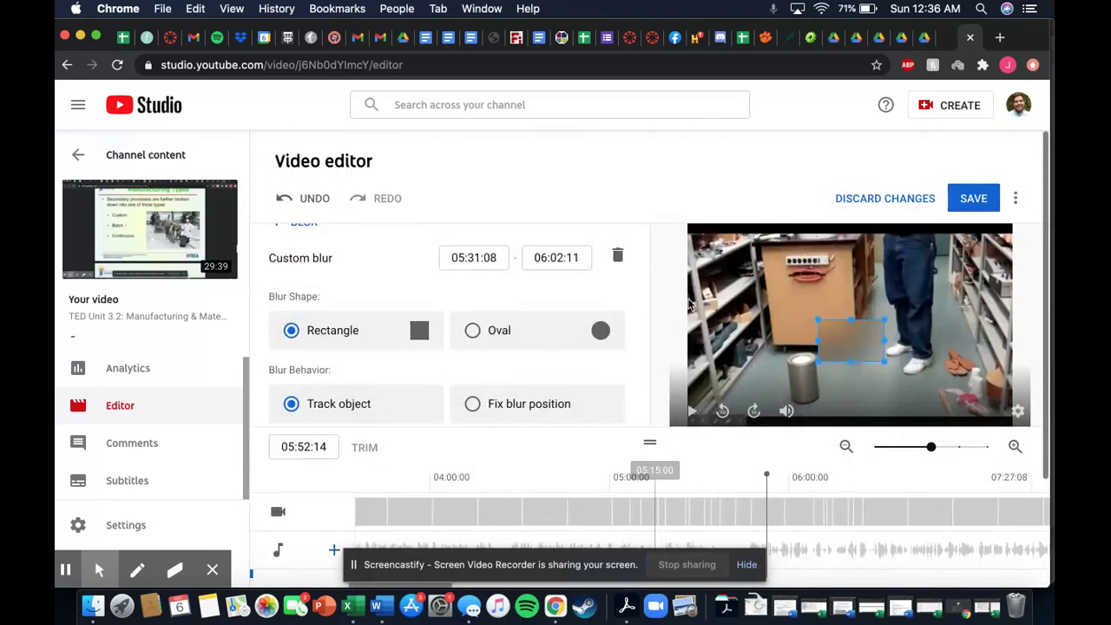
{"action": "left_click", "coordinate": [872, 201]}
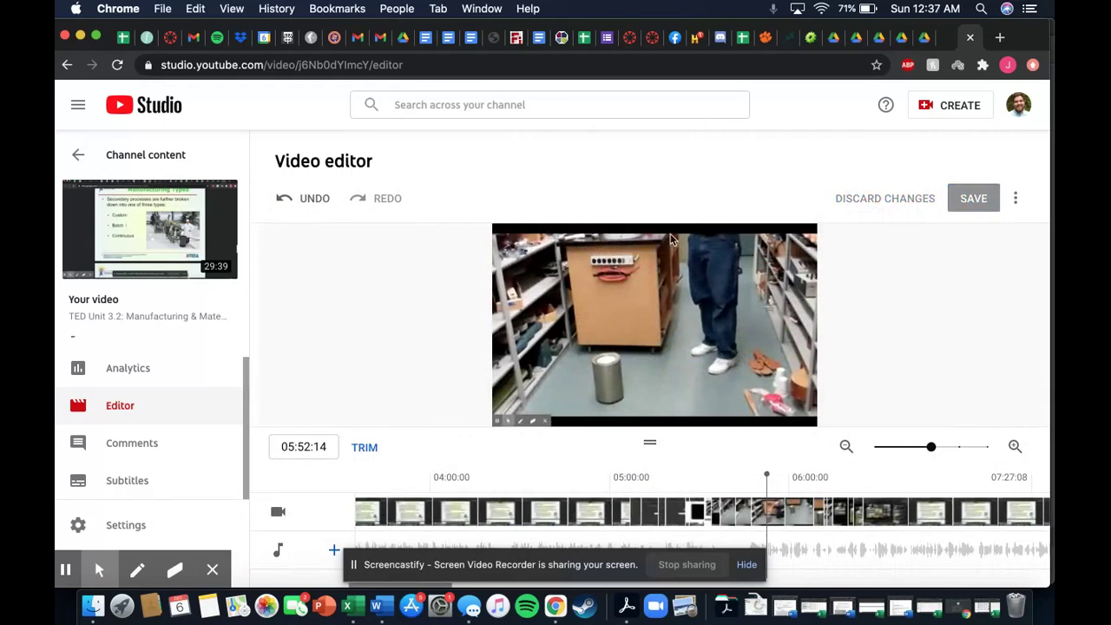
Step: Open the Free music library for the audio track and scroll down to Vishnu
{"action": "scroll", "coordinate": [403, 348], "scroll_direction": "down", "scroll_amount": 3}
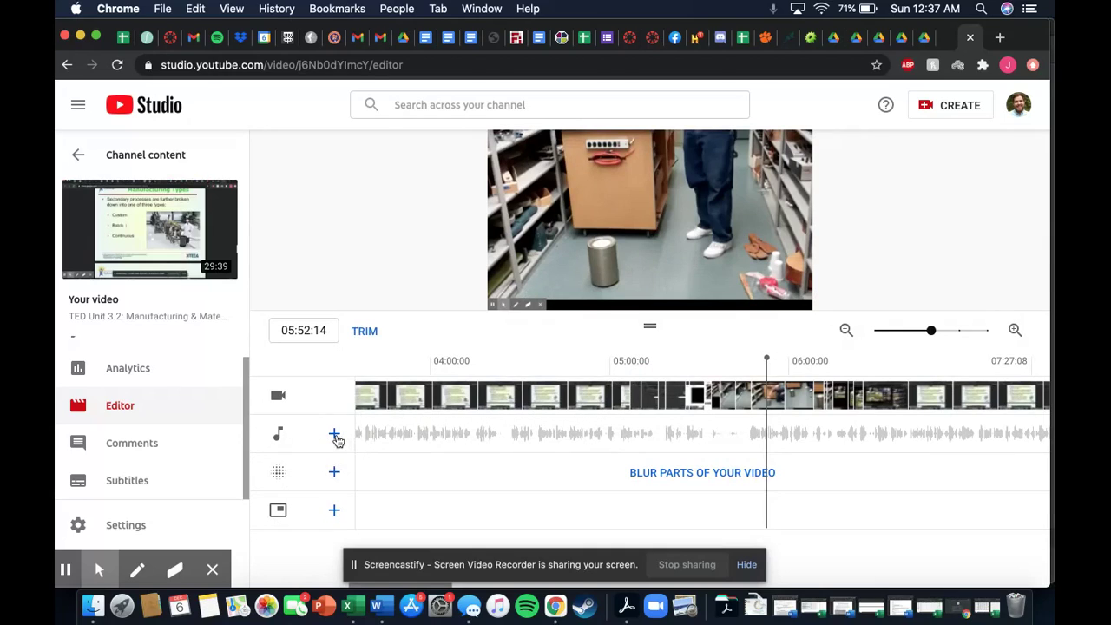
{"action": "left_click", "coordinate": [335, 436]}
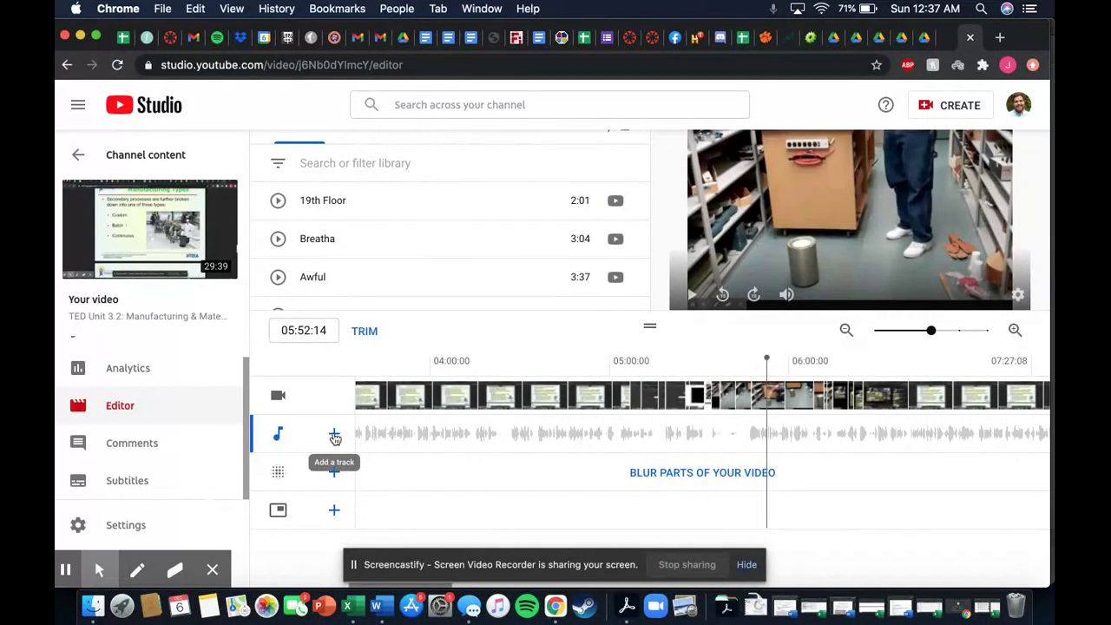
{"action": "scroll", "coordinate": [442, 337], "scroll_direction": "up", "scroll_amount": 2}
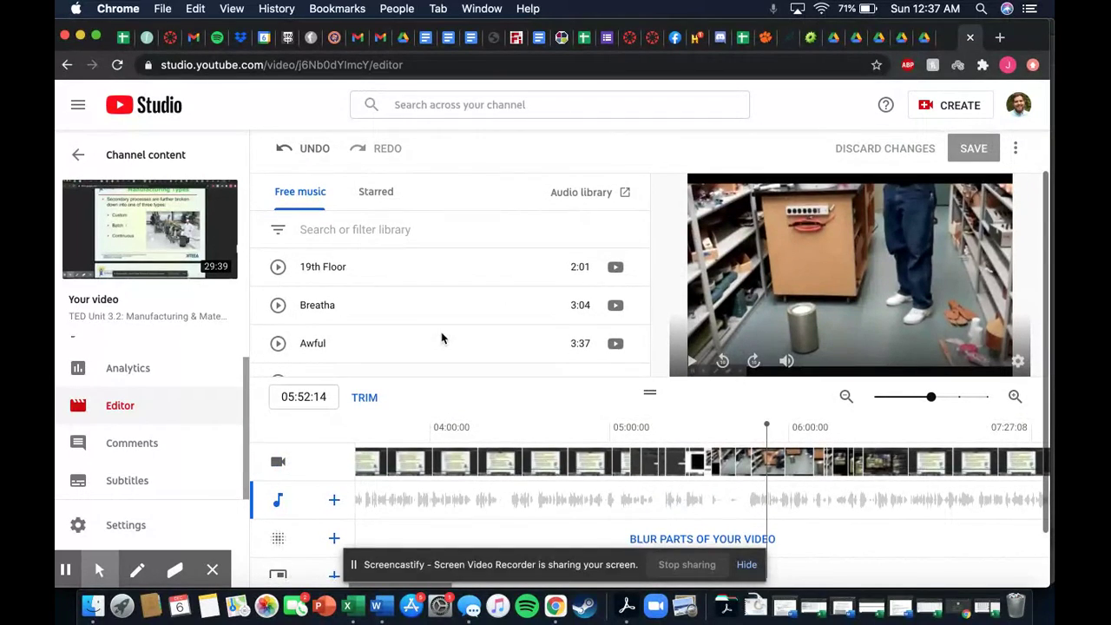
{"action": "scroll", "coordinate": [442, 336], "scroll_direction": "up", "scroll_amount": 1}
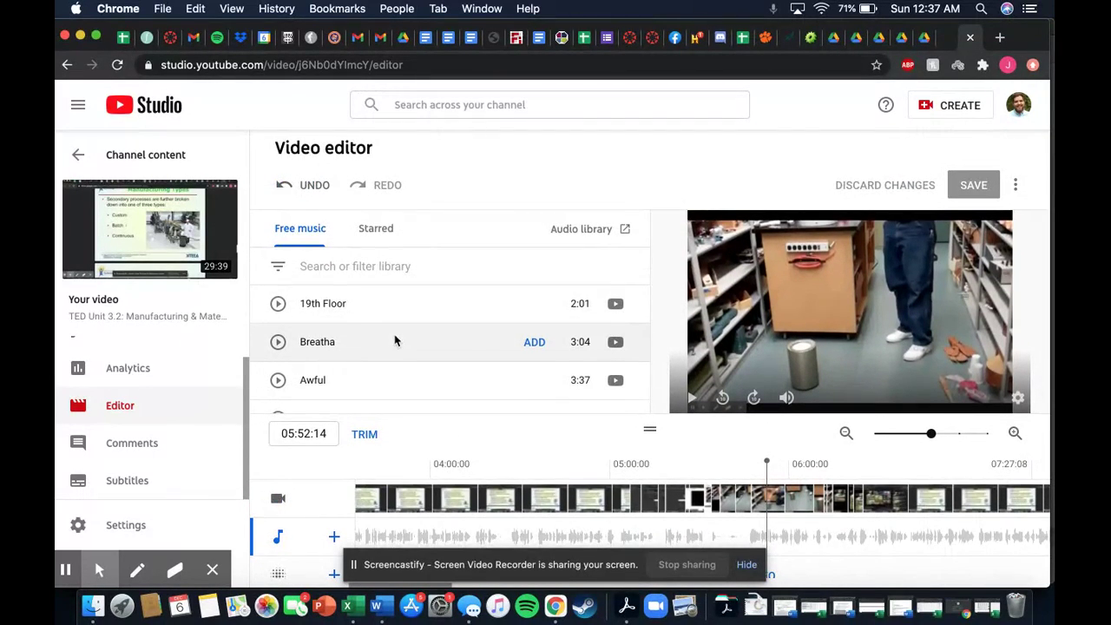
{"action": "scroll", "coordinate": [395, 341], "scroll_direction": "down", "scroll_amount": 5}
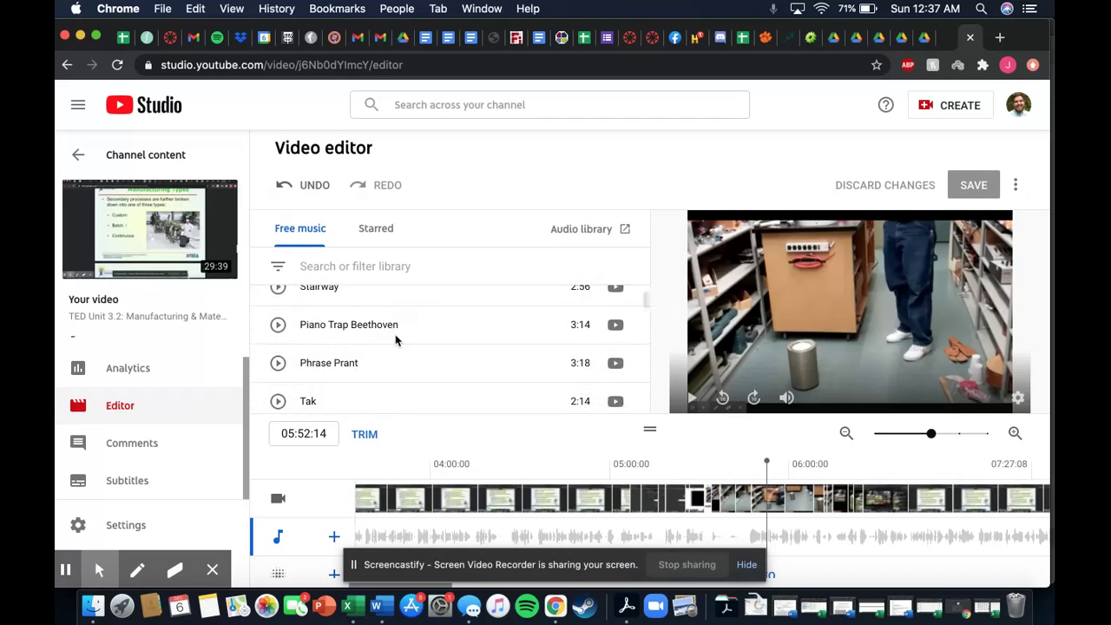
{"action": "scroll", "coordinate": [395, 340], "scroll_direction": "down", "scroll_amount": 1}
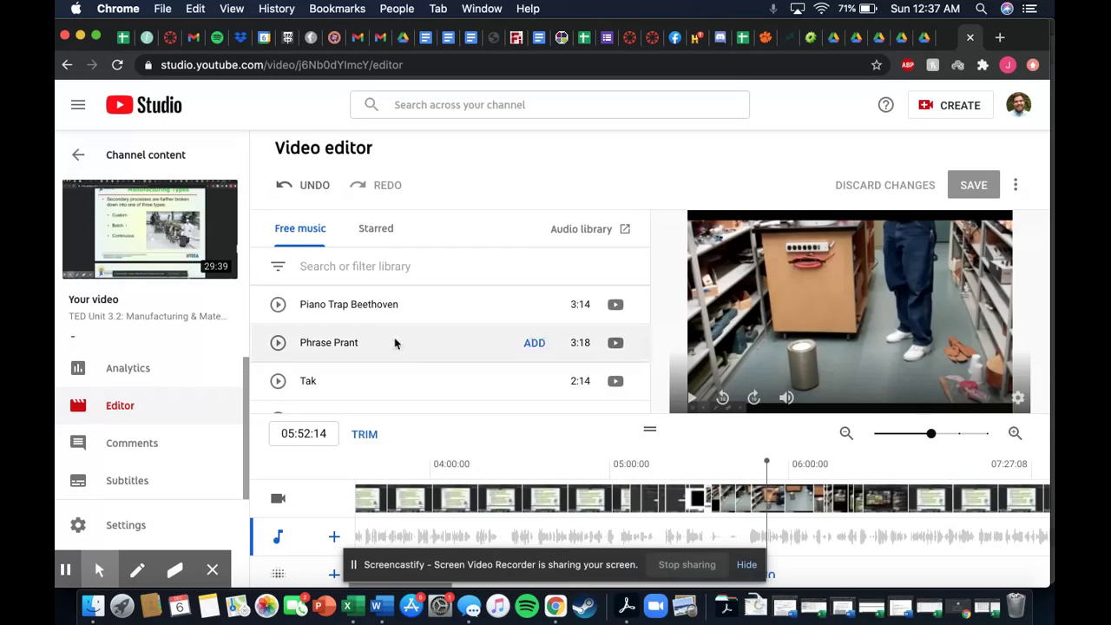
{"action": "scroll", "coordinate": [460, 340], "scroll_direction": "down", "scroll_amount": 8}
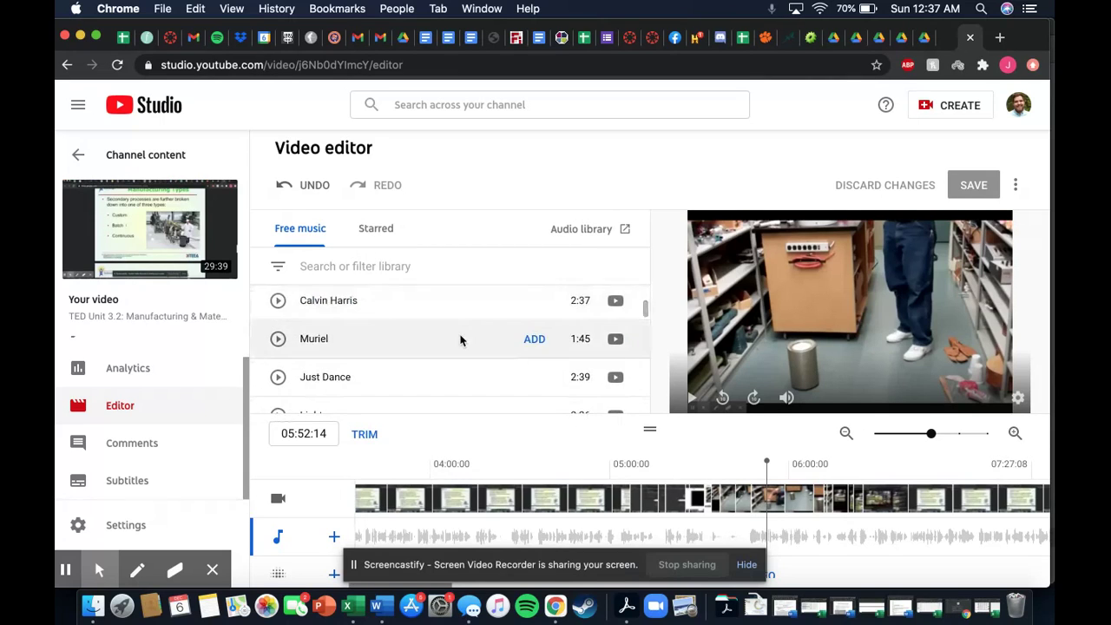
{"action": "scroll", "coordinate": [459, 340], "scroll_direction": "down", "scroll_amount": 3}
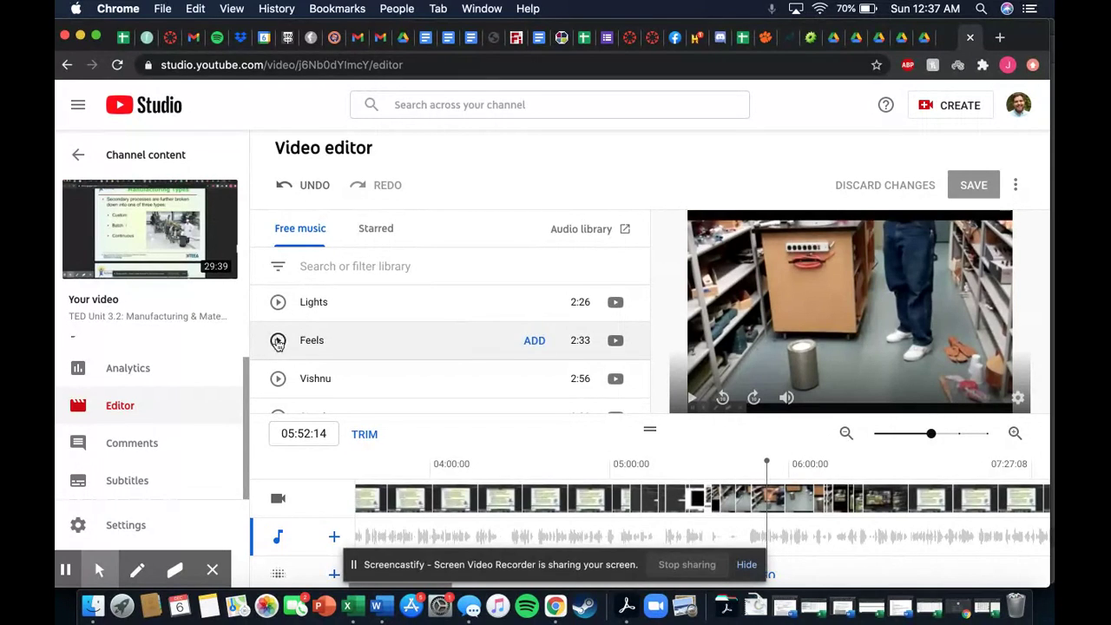
Step: Preview the Vishnu track, raising the computer's volume while listening
{"action": "left_click", "coordinate": [278, 380]}
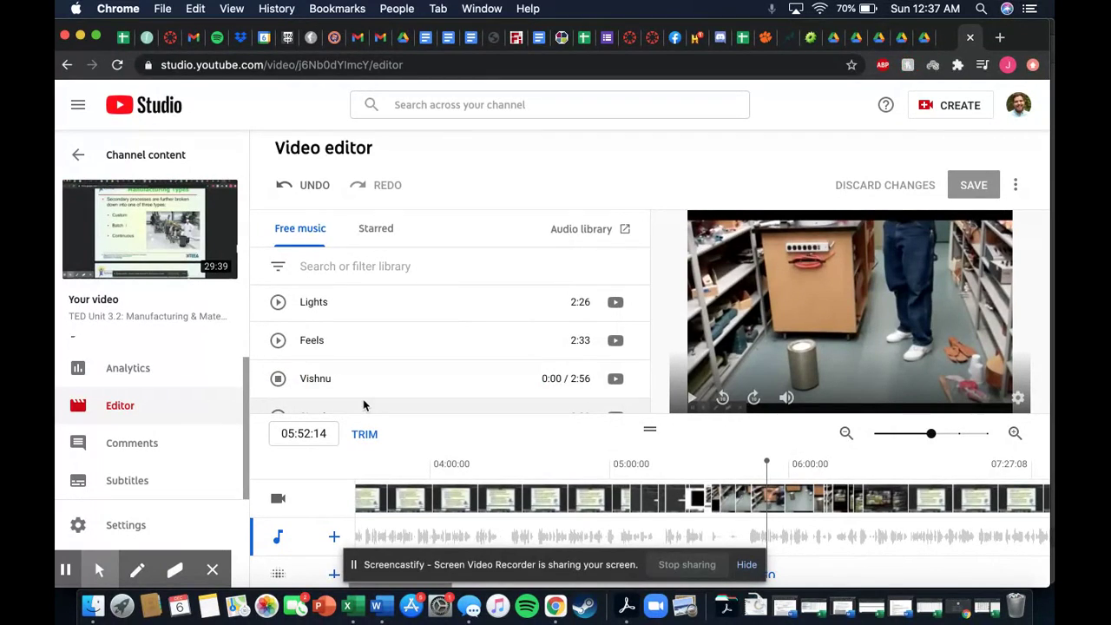
{"action": "key", "text": "XF86AudioRaiseVolume"}
{"action": "scroll", "coordinate": [454, 434], "scroll_direction": "down", "scroll_amount": 2}
{"action": "scroll", "coordinate": [453, 434], "scroll_direction": "right", "scroll_amount": 5}
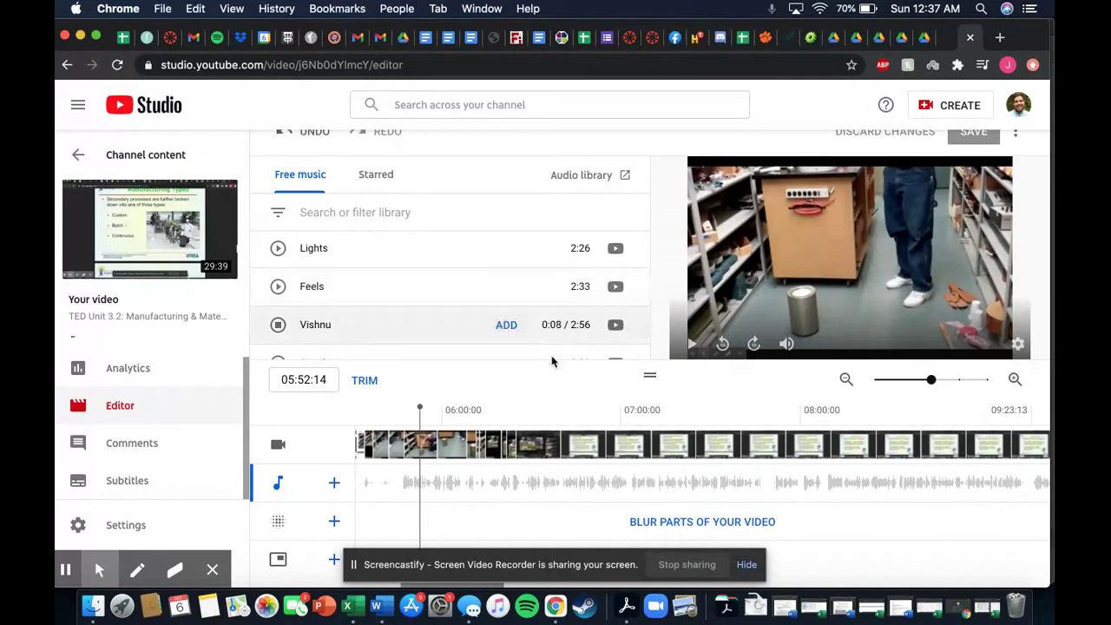
{"action": "scroll", "coordinate": [550, 358], "scroll_direction": "up", "scroll_amount": 2}
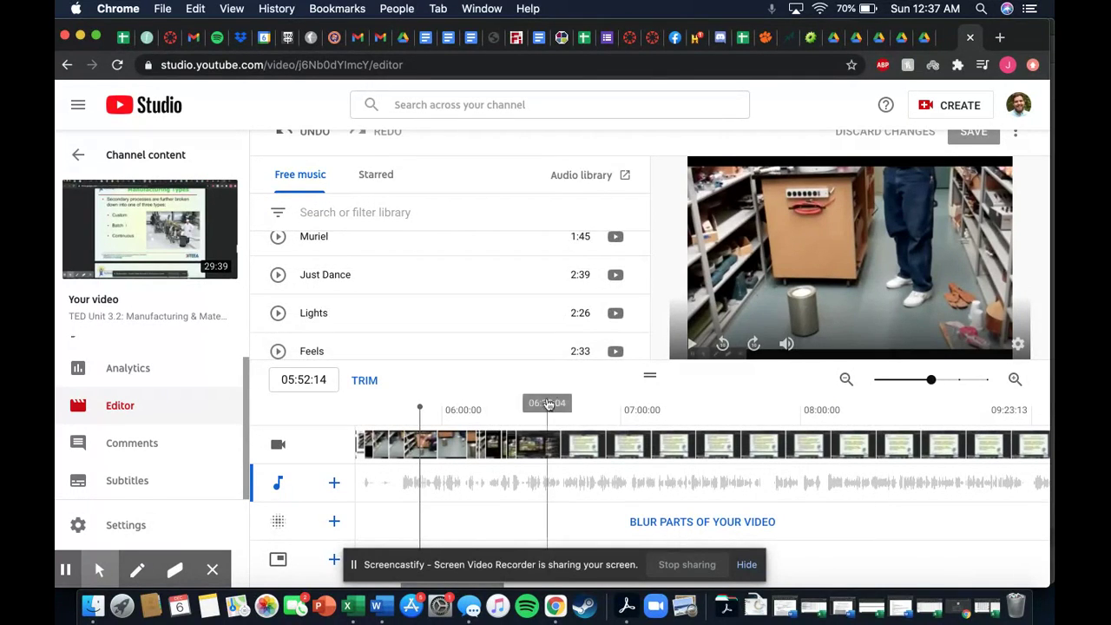
{"action": "scroll", "coordinate": [551, 401], "scroll_direction": "up", "scroll_amount": 2}
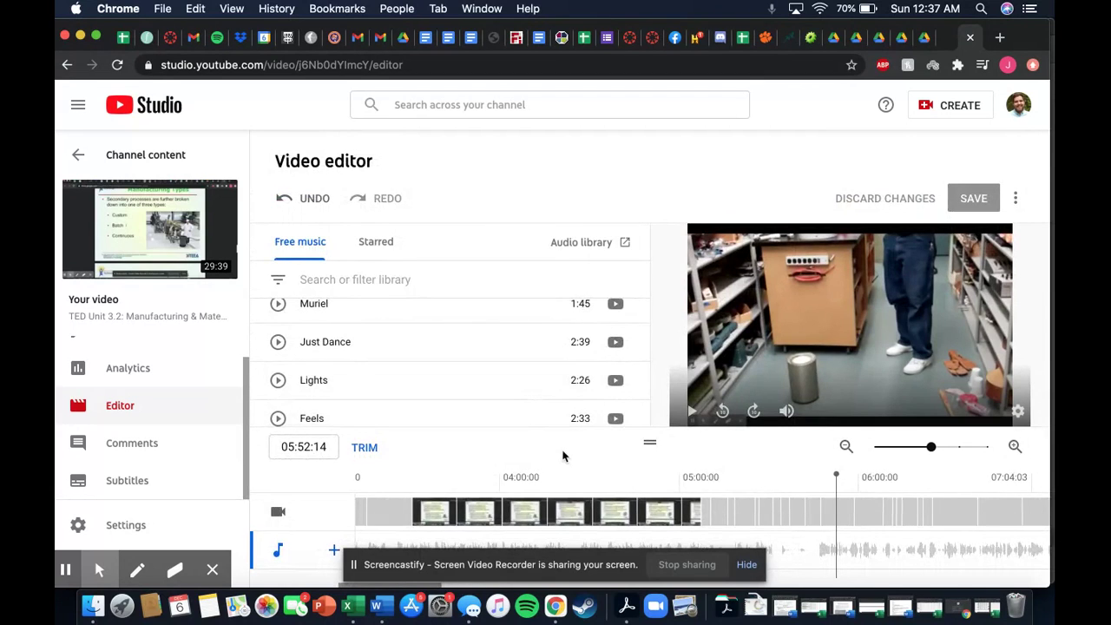
{"action": "scroll", "coordinate": [556, 434], "scroll_direction": "down", "scroll_amount": 1}
{"action": "scroll", "coordinate": [562, 455], "scroll_direction": "down", "scroll_amount": 1}
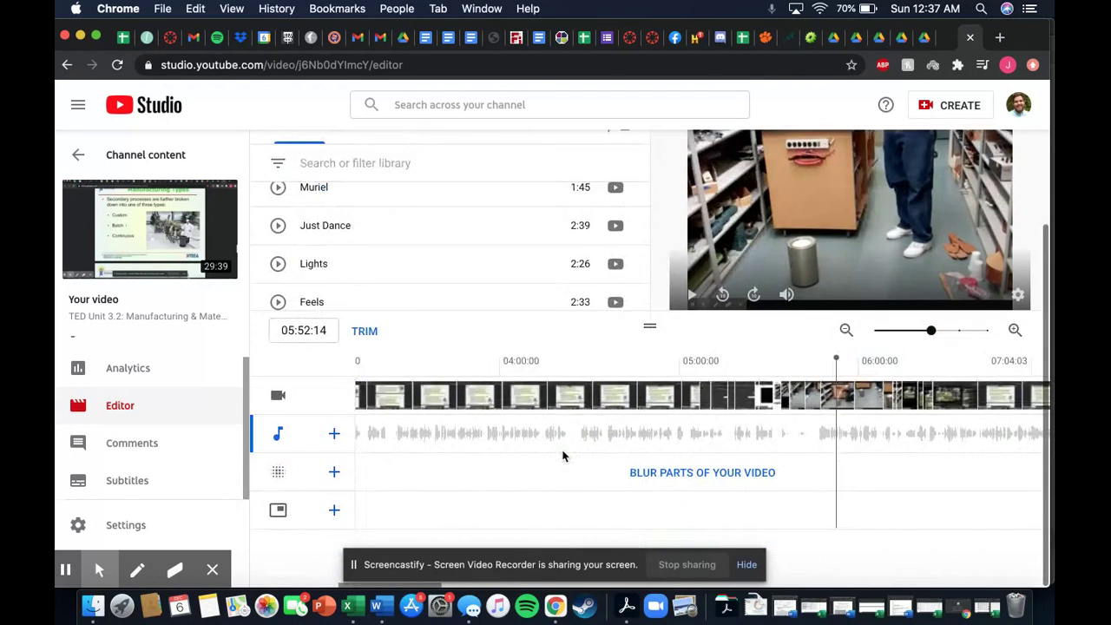
{"action": "scroll", "coordinate": [562, 455], "scroll_direction": "right", "scroll_amount": 2}
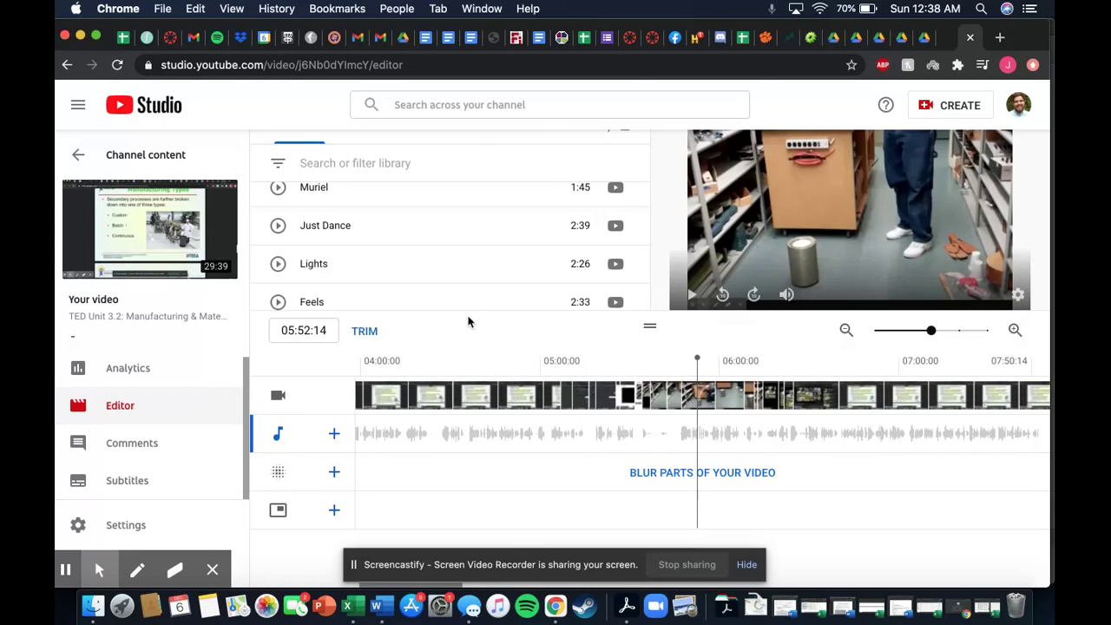
{"action": "scroll", "coordinate": [469, 318], "scroll_direction": "up", "scroll_amount": 3}
{"action": "scroll", "coordinate": [467, 322], "scroll_direction": "up", "scroll_amount": 2}
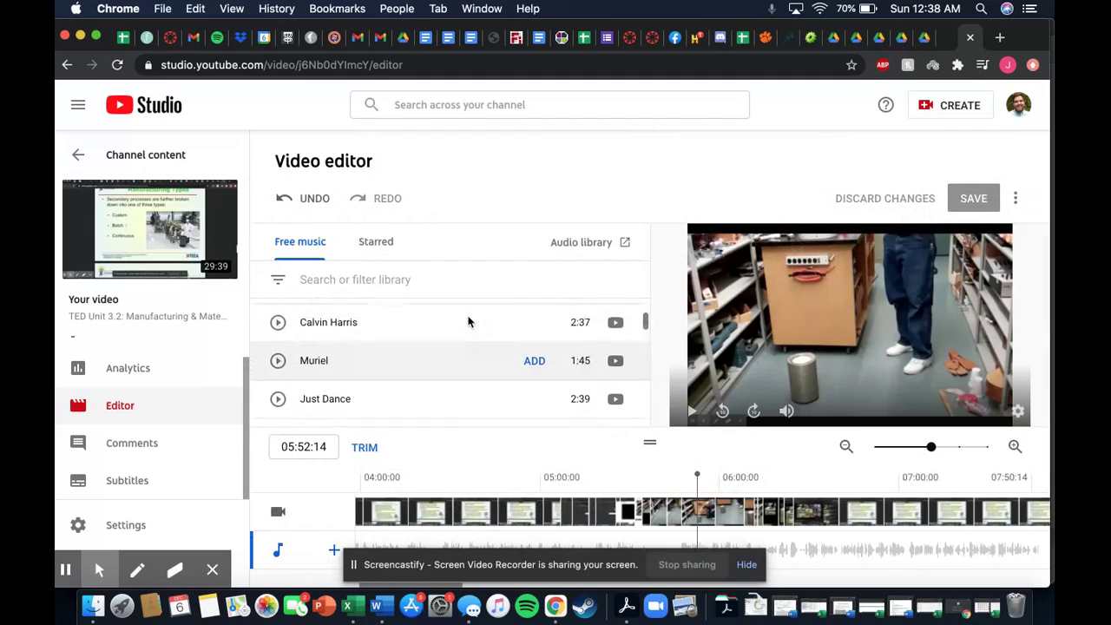
{"action": "scroll", "coordinate": [469, 321], "scroll_direction": "down", "scroll_amount": 3}
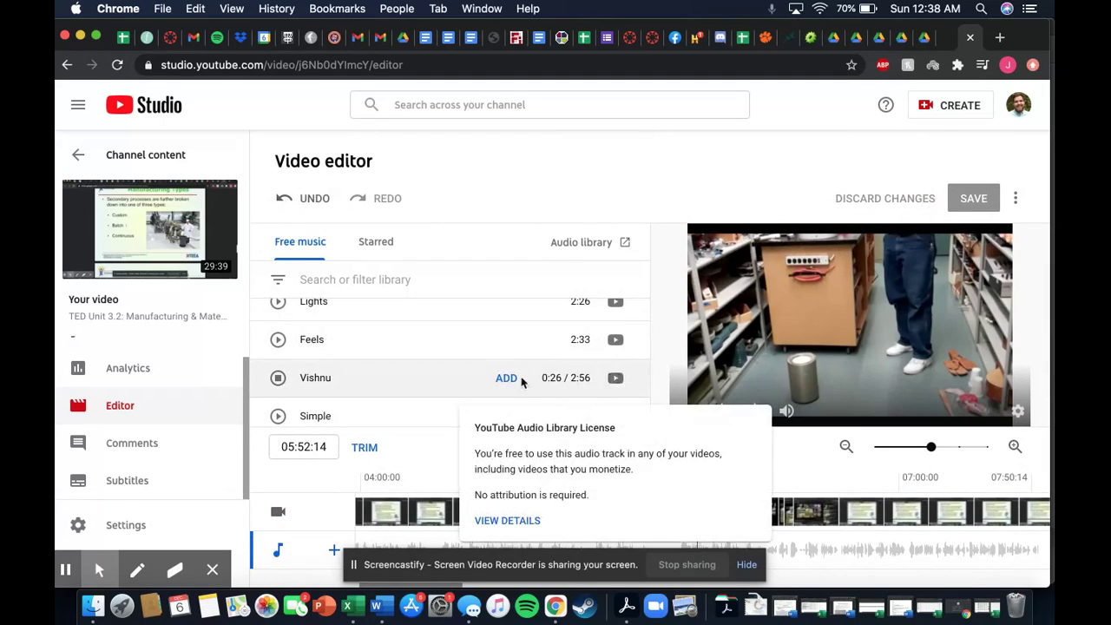
Step: Add Vishnu to the audio track and scrub the playhead back to the timeline start
{"action": "left_click", "coordinate": [505, 381]}
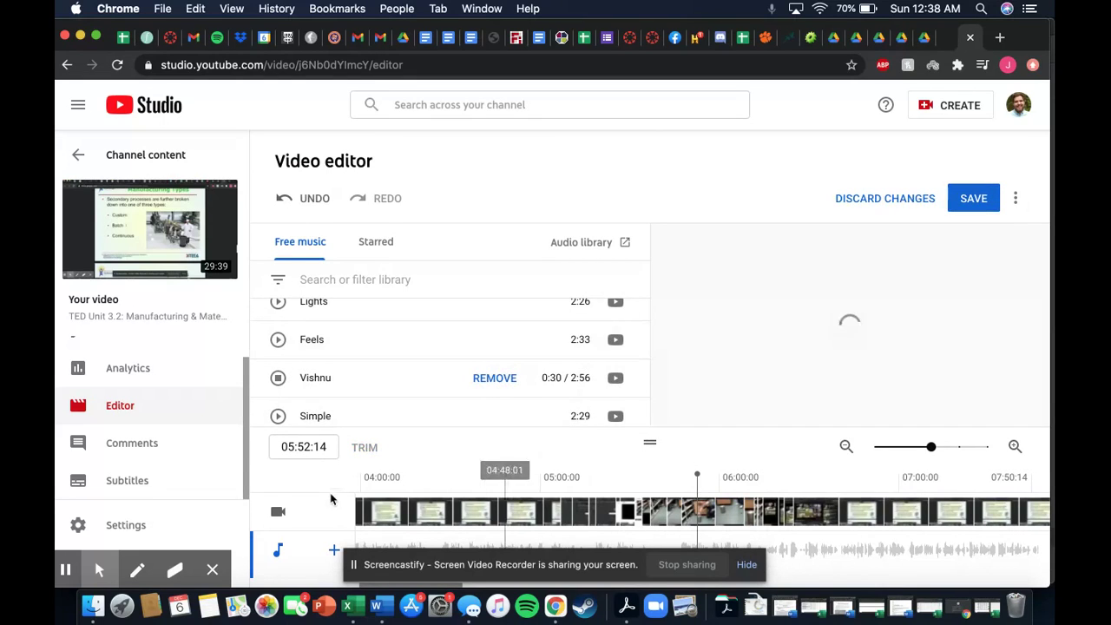
{"action": "scroll", "coordinate": [330, 497], "scroll_direction": "down", "scroll_amount": 1}
{"action": "scroll", "coordinate": [329, 496], "scroll_direction": "down", "scroll_amount": 2}
{"action": "scroll", "coordinate": [408, 477], "scroll_direction": "right", "scroll_amount": 5}
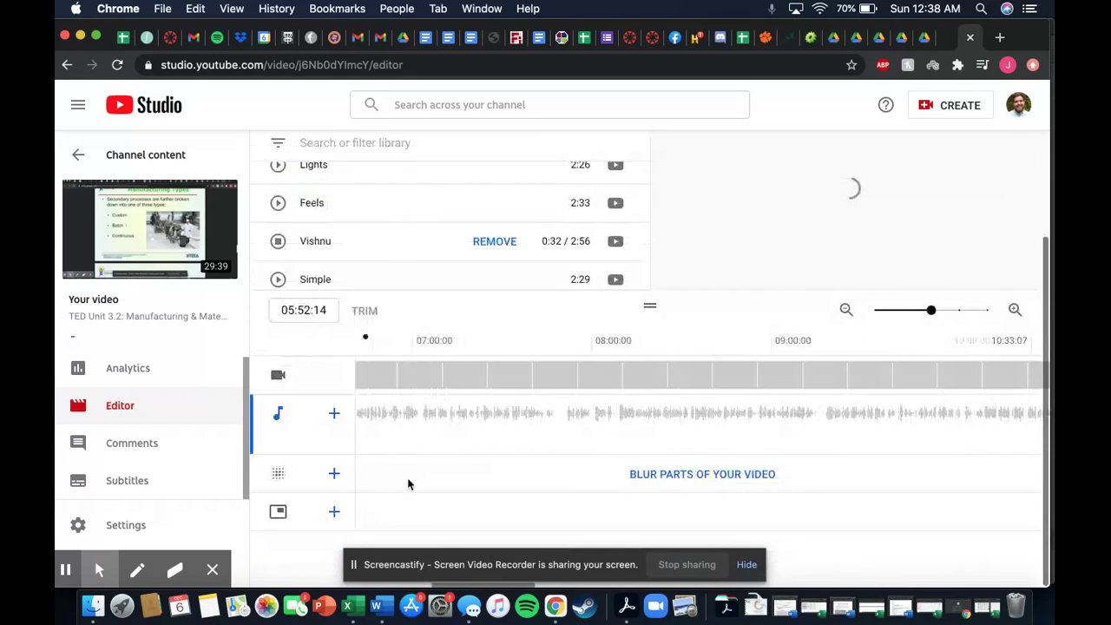
{"action": "left_click_drag", "start_coordinate": [528, 486], "coordinate": [486, 435]}
{"action": "left_click_drag", "start_coordinate": [410, 436], "coordinate": [318, 446]}
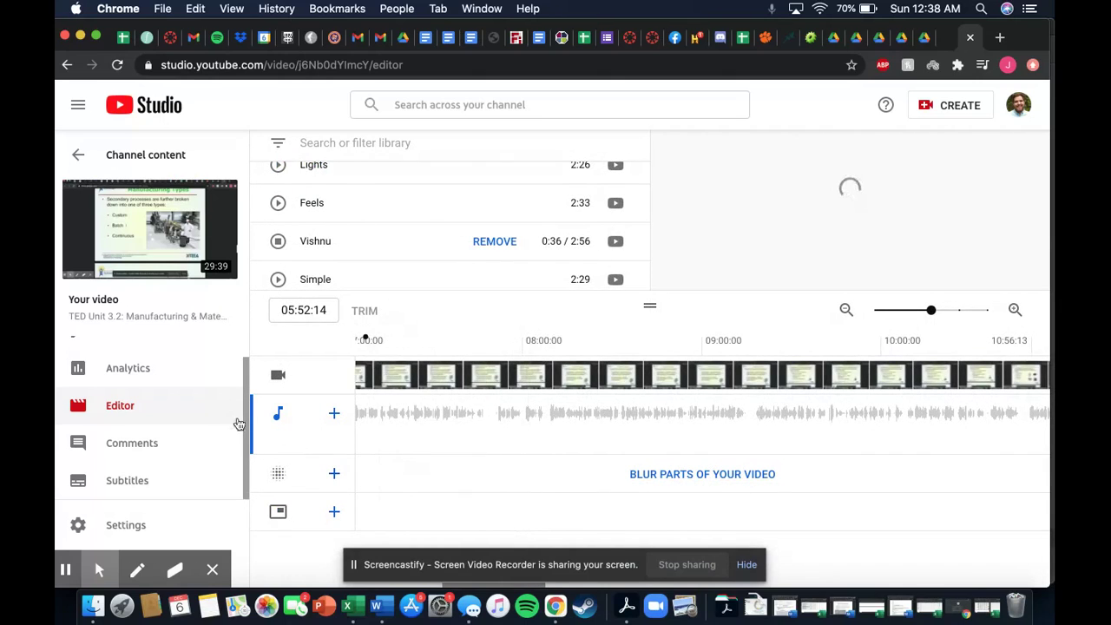
{"action": "left_click", "coordinate": [492, 460]}
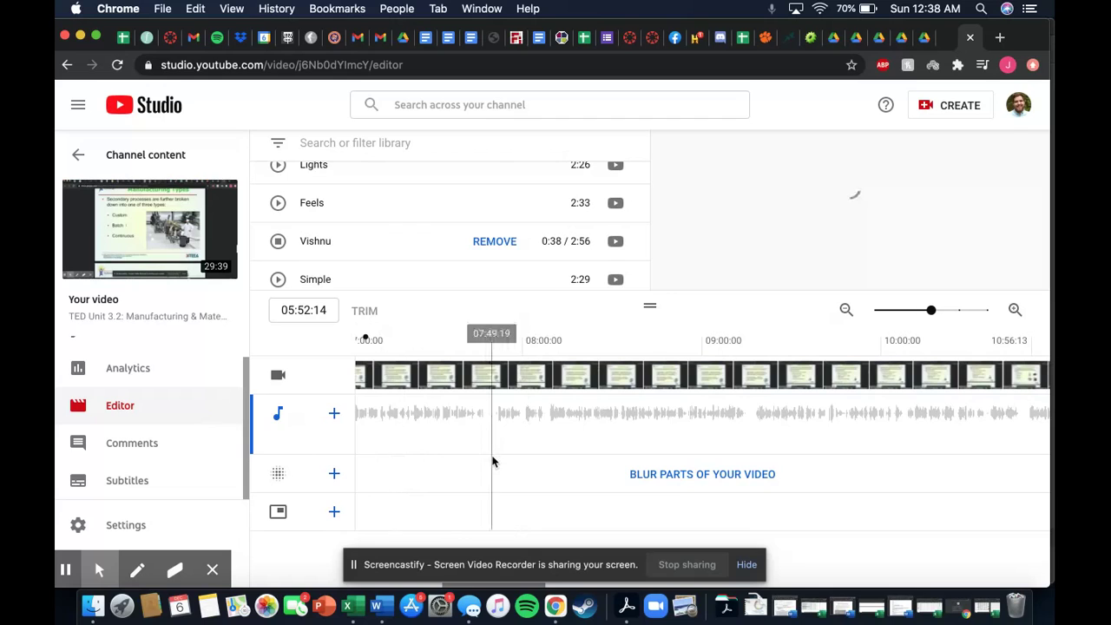
{"action": "left_click_drag", "start_coordinate": [491, 458], "coordinate": [367, 434]}
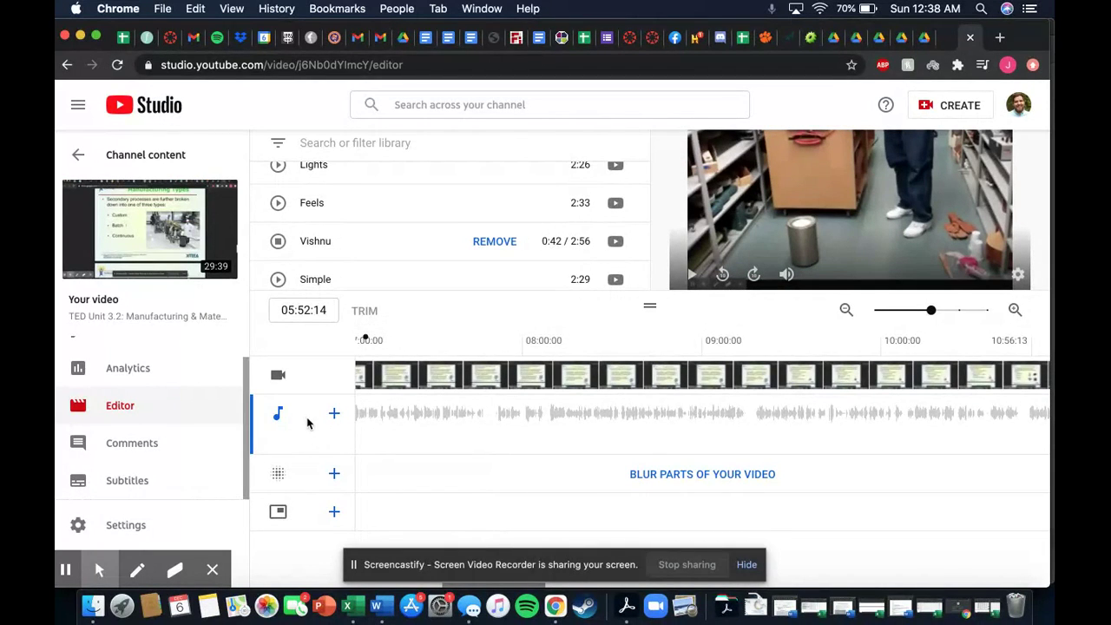
Step: Stop the Vishnu track preview
{"action": "left_click", "coordinate": [277, 243]}
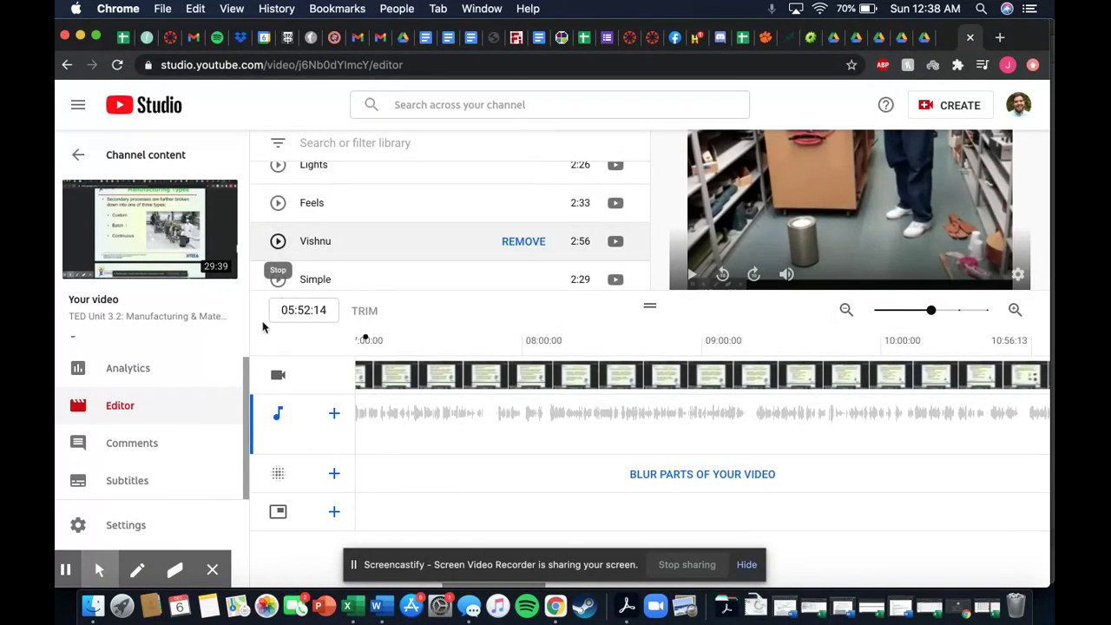
{"action": "mouse_move", "coordinate": [71, 572]}
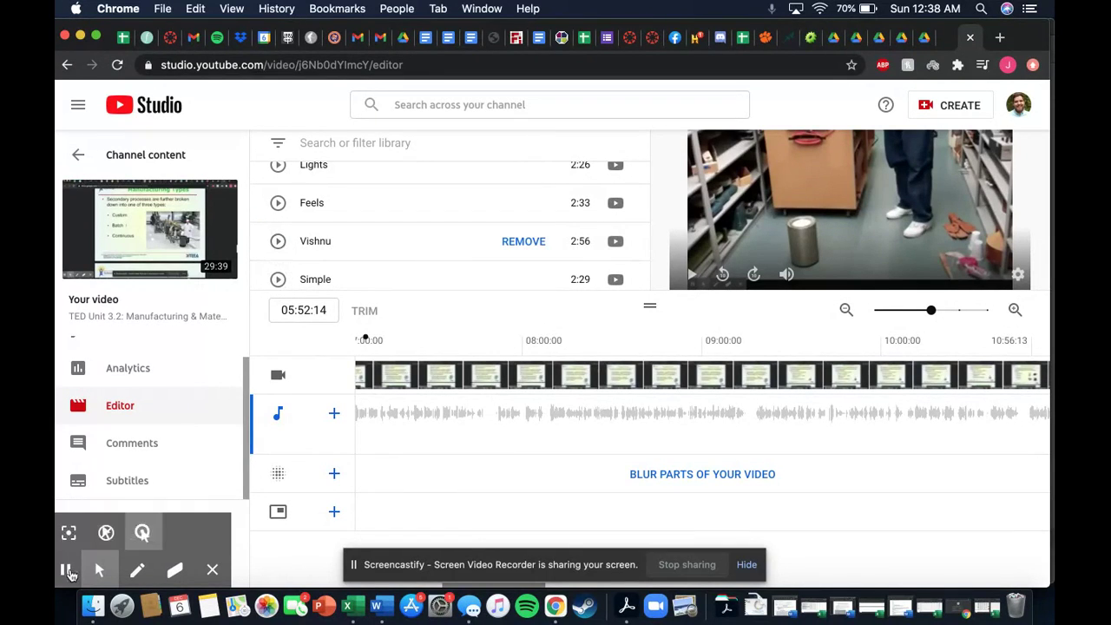
{"action": "left_click", "coordinate": [71, 573]}
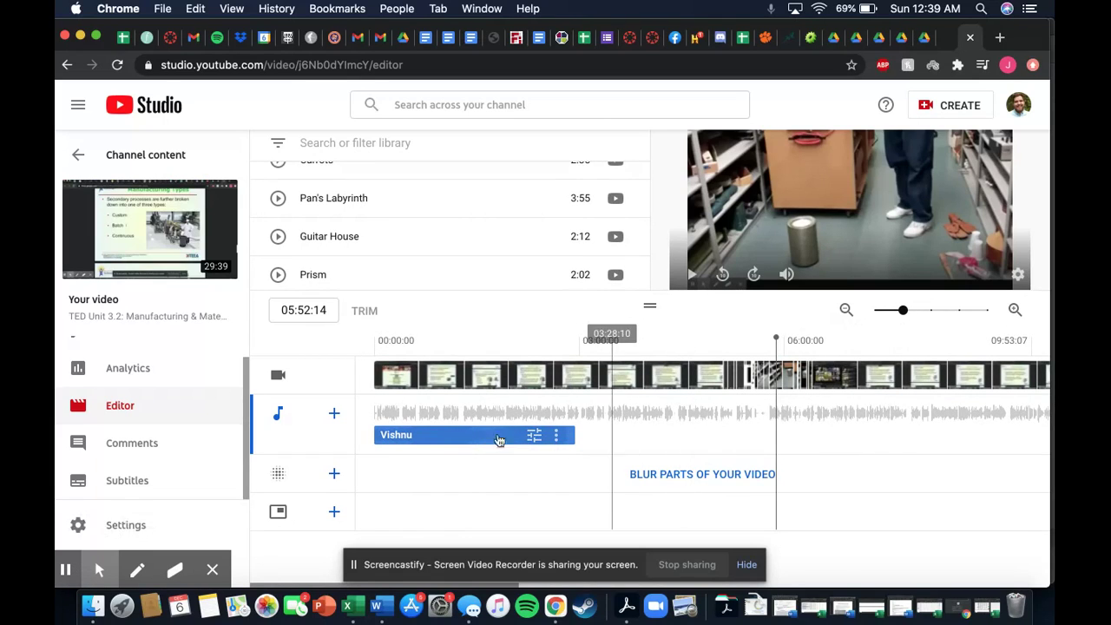
Step: Drag the Vishnu clip to start just after 6:00, zooming the timeline fully out
{"action": "left_click_drag", "start_coordinate": [499, 439], "coordinate": [856, 429]}
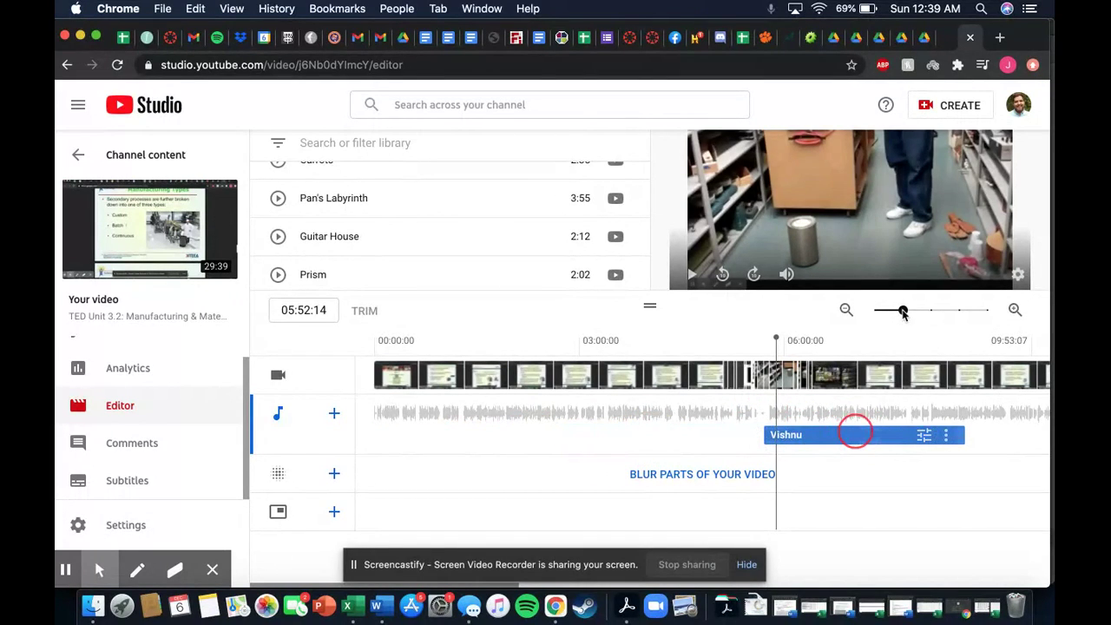
{"action": "left_click_drag", "start_coordinate": [902, 312], "coordinate": [868, 310]}
{"action": "left_click", "coordinate": [846, 310]}
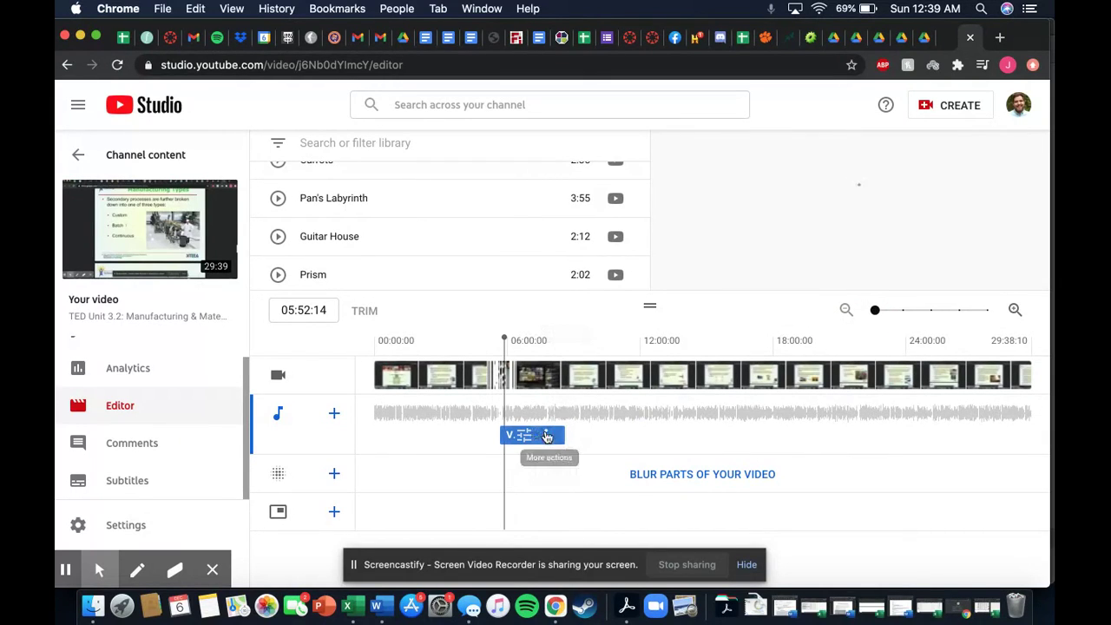
{"action": "left_click_drag", "start_coordinate": [545, 435], "coordinate": [596, 444]}
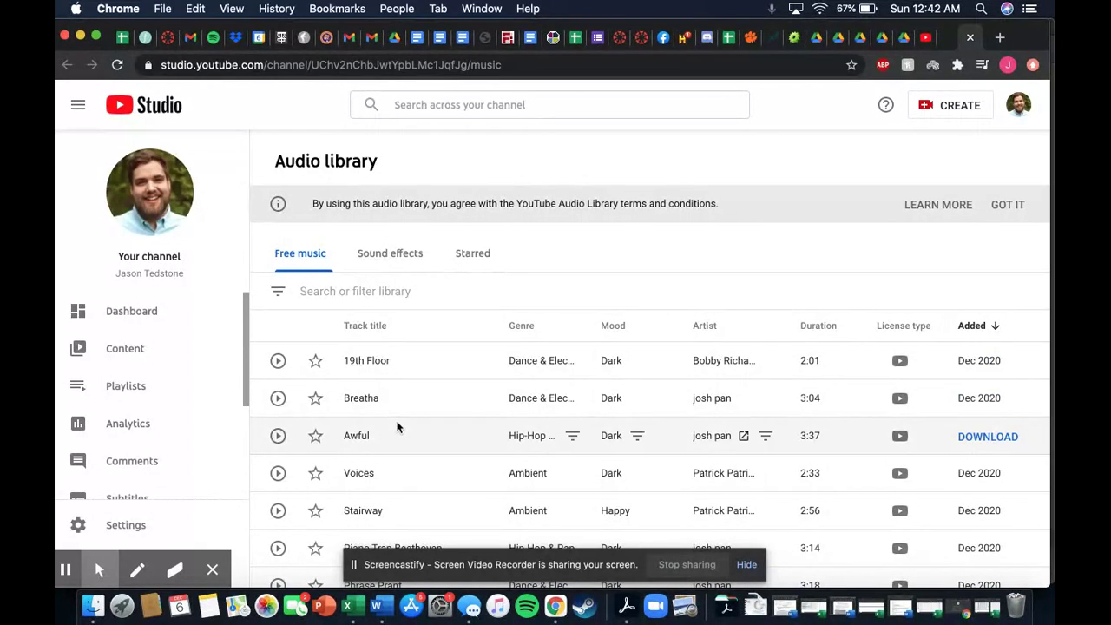
Step: Scroll through the Audio library's Sound effects list, then close that tab to return to the lecture editor
{"action": "left_click", "coordinate": [388, 265]}
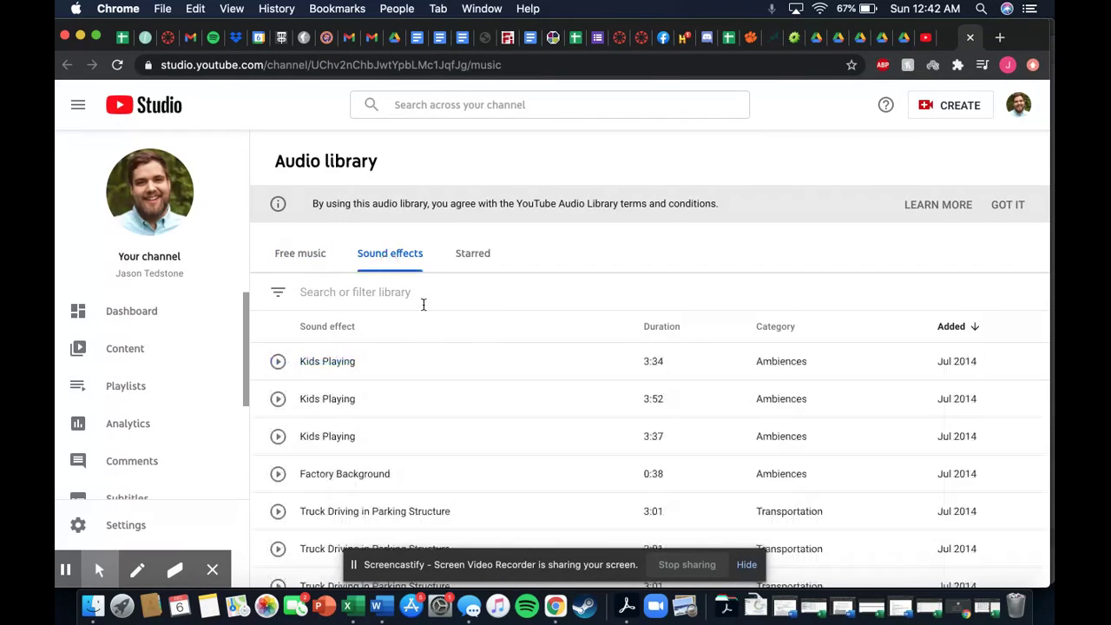
{"action": "mouse_move", "coordinate": [452, 354]}
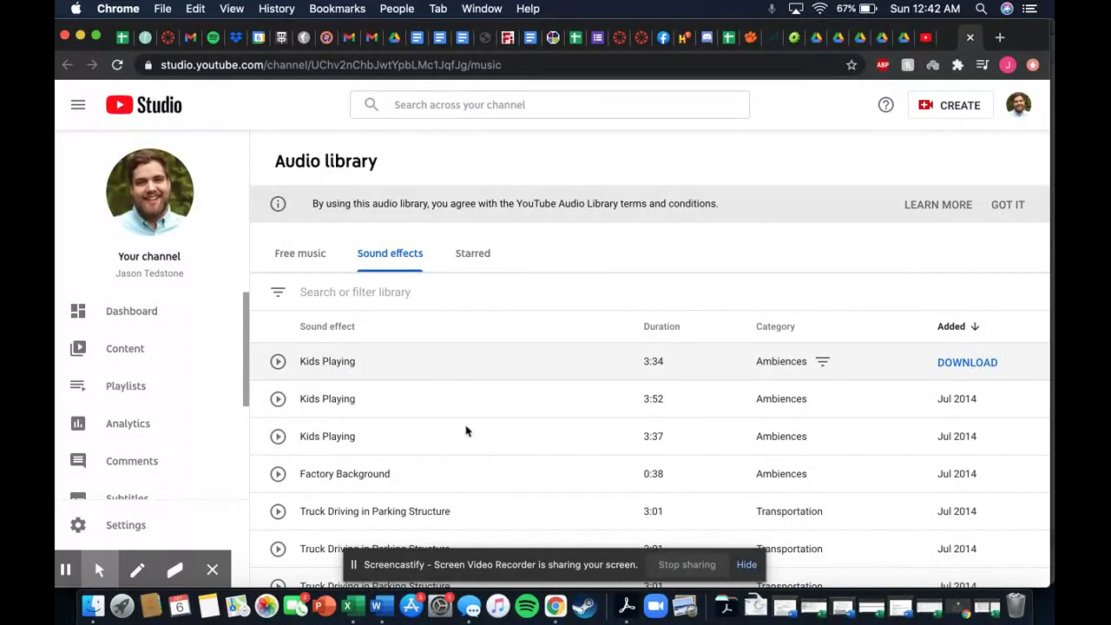
{"action": "scroll", "coordinate": [422, 416], "scroll_direction": "down", "scroll_amount": 2}
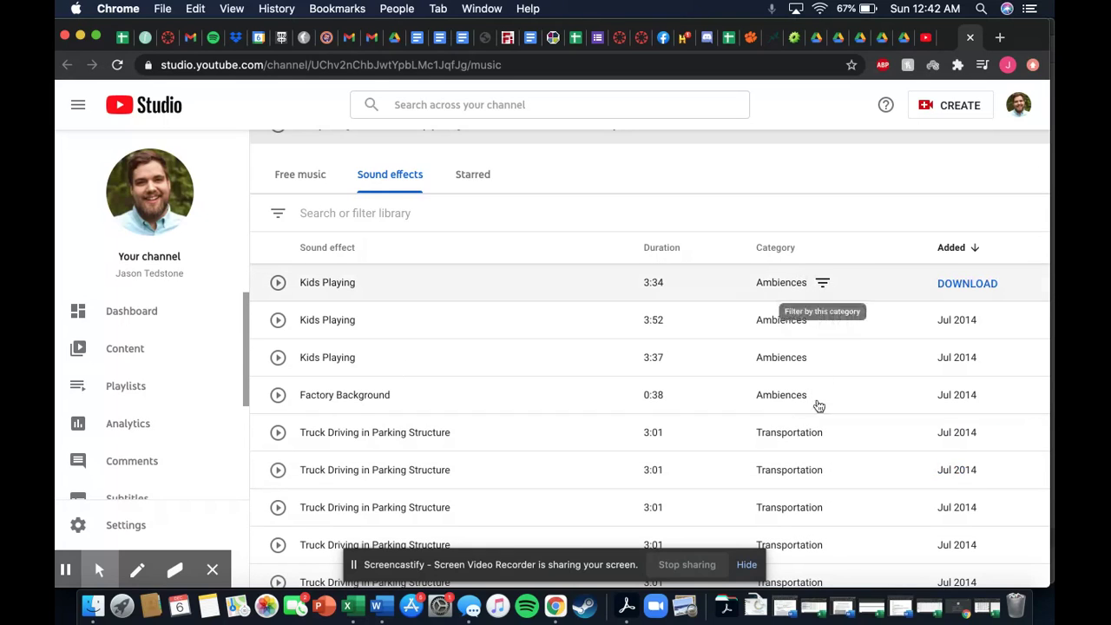
{"action": "scroll", "coordinate": [815, 426], "scroll_direction": "down", "scroll_amount": 5}
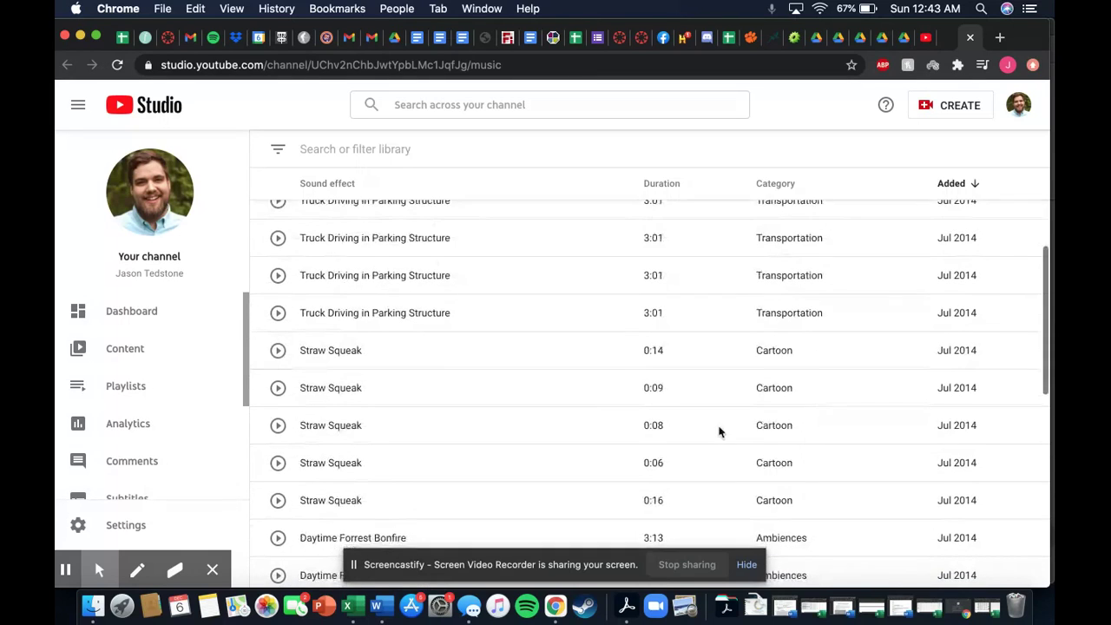
{"action": "scroll", "coordinate": [572, 408], "scroll_direction": "down", "scroll_amount": 4}
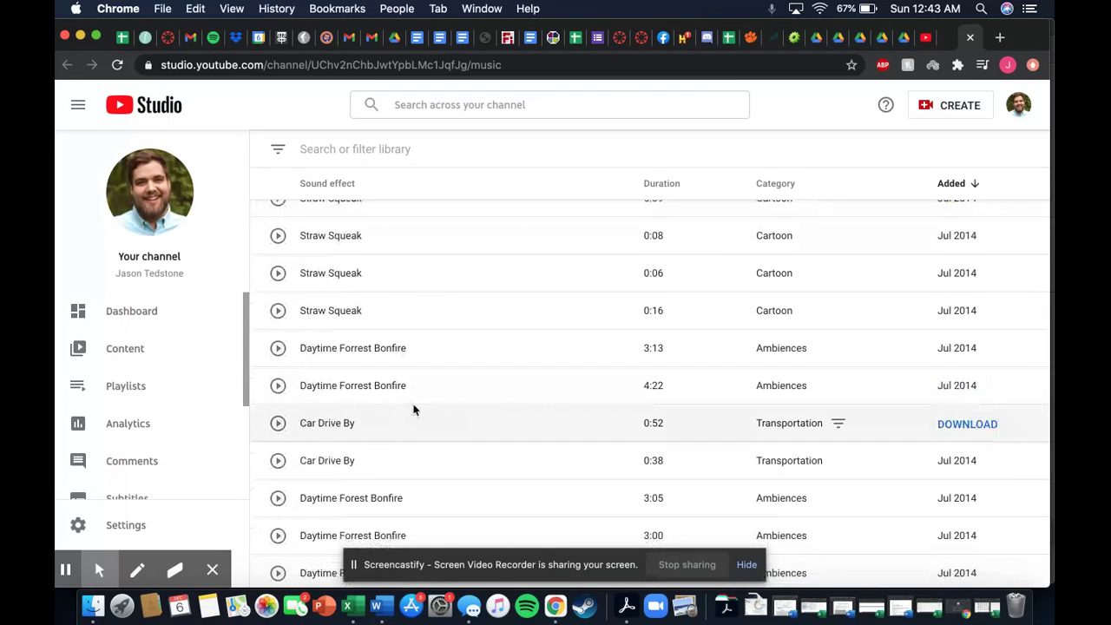
{"action": "scroll", "coordinate": [479, 422], "scroll_direction": "up", "scroll_amount": 10}
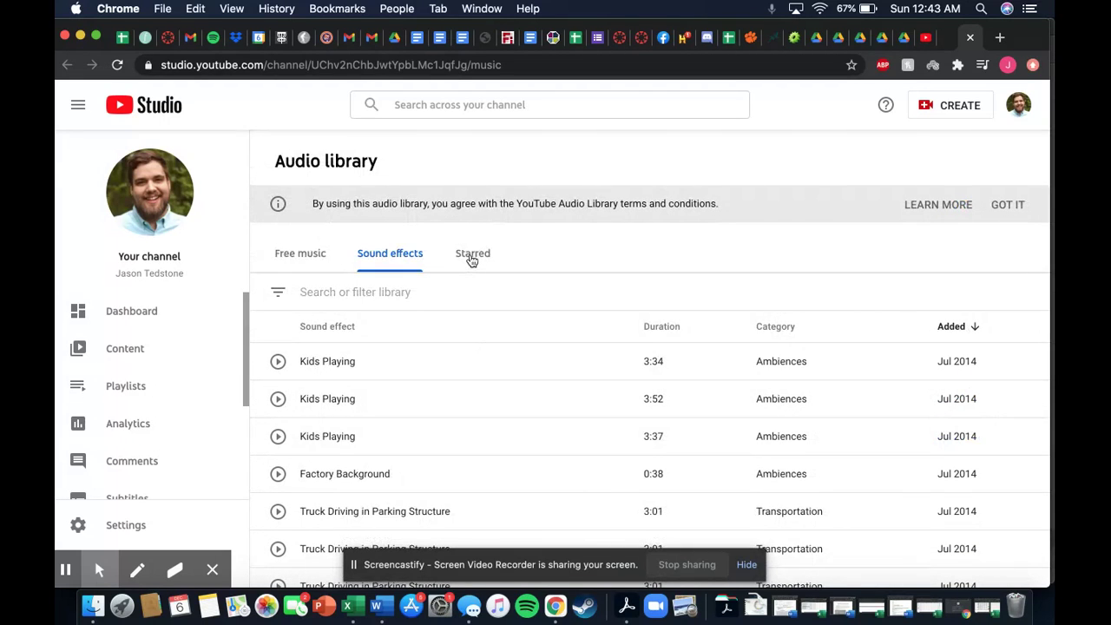
{"action": "scroll", "coordinate": [586, 407], "scroll_direction": "down", "scroll_amount": 3}
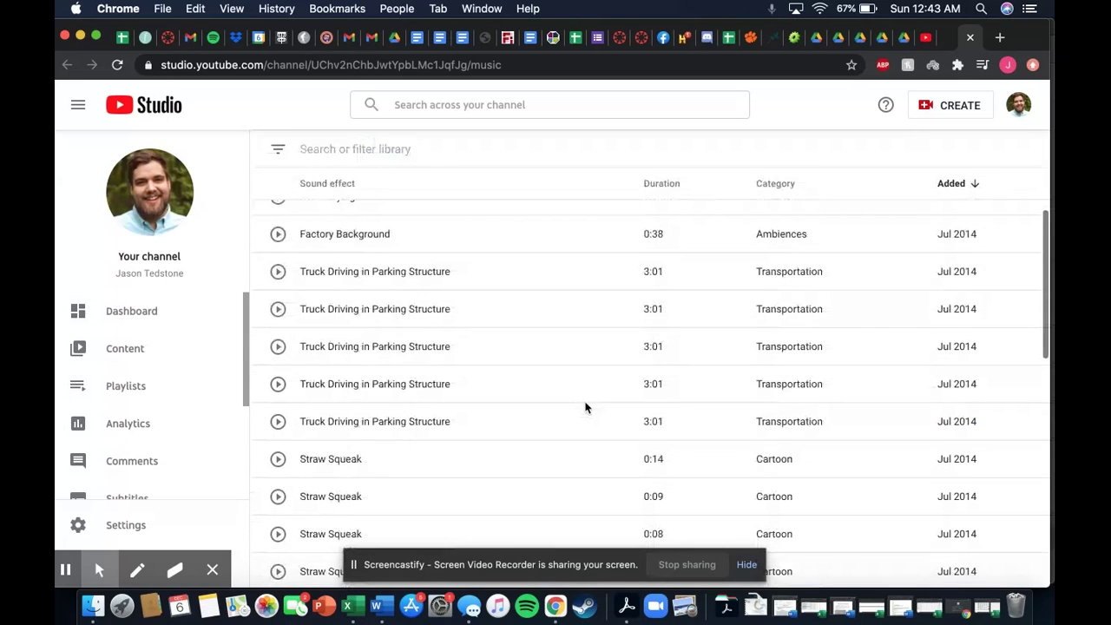
{"action": "scroll", "coordinate": [586, 407], "scroll_direction": "down", "scroll_amount": 6}
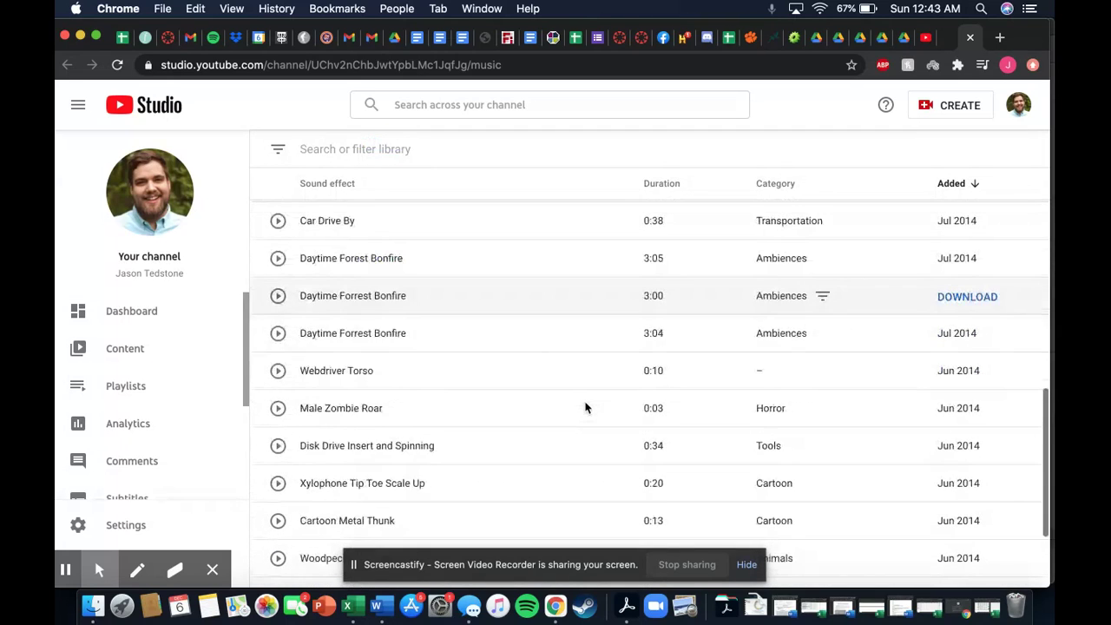
{"action": "scroll", "coordinate": [586, 407], "scroll_direction": "down", "scroll_amount": 1}
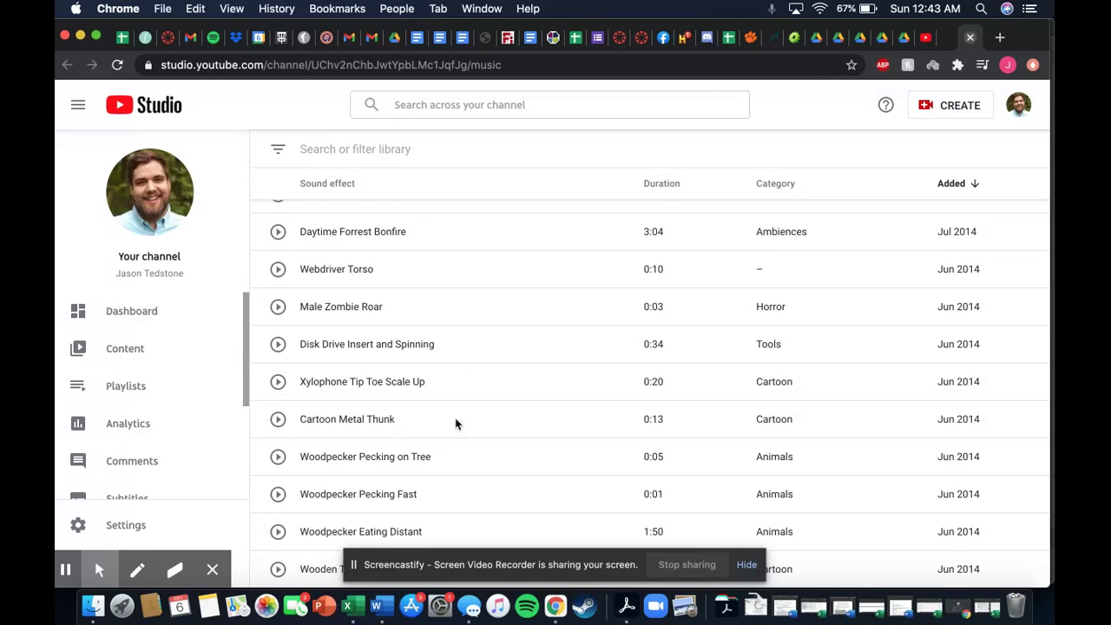
{"action": "key", "text": "super+w"}
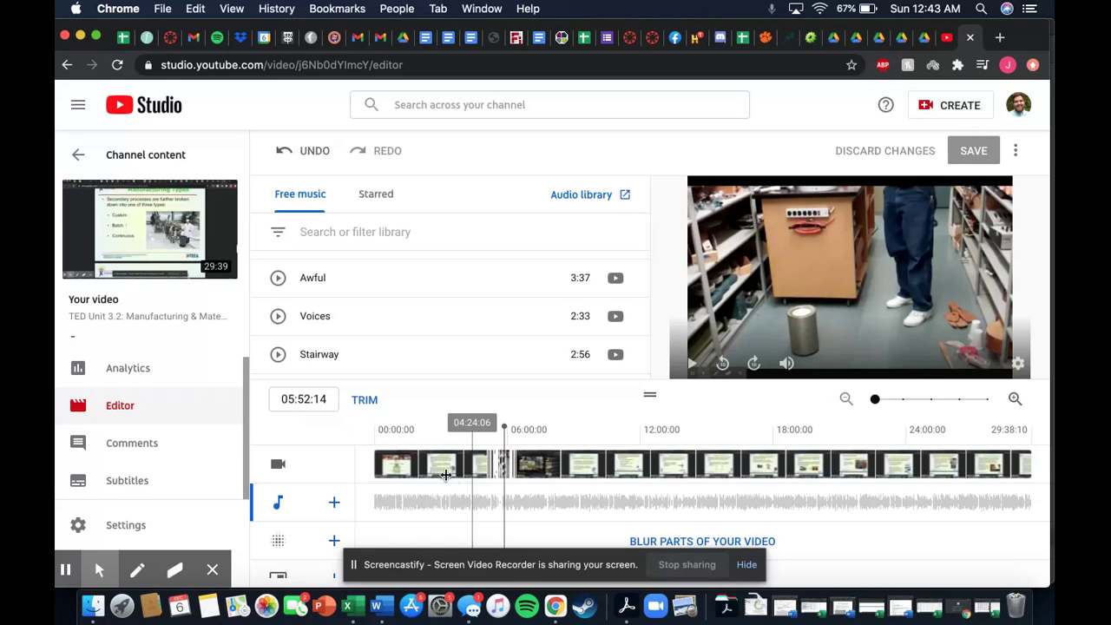
{"action": "scroll", "coordinate": [455, 483], "scroll_direction": "down", "scroll_amount": 2}
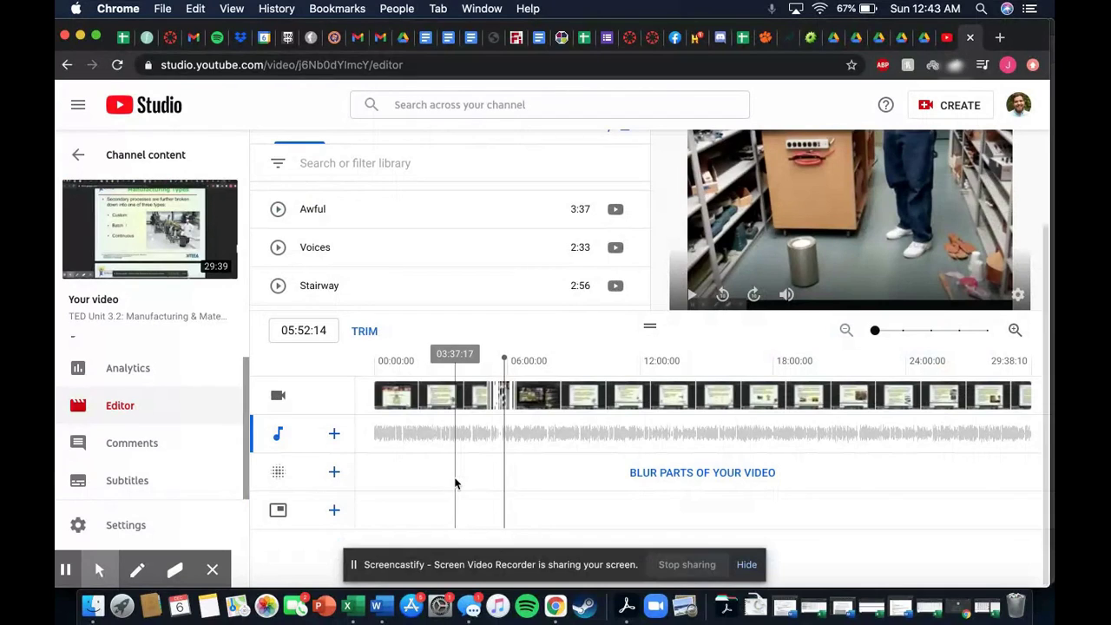